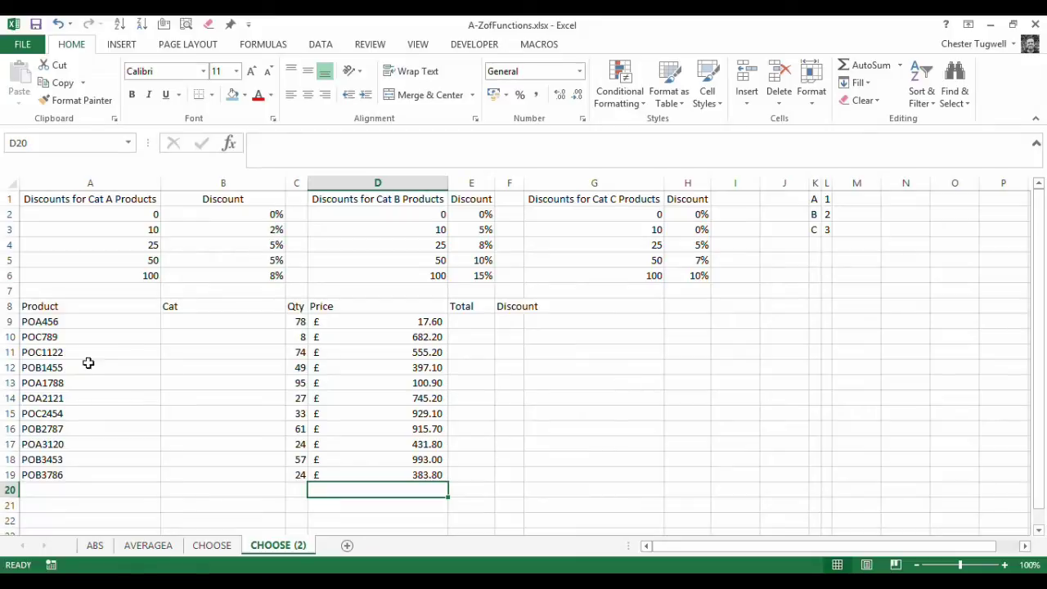
Enter =MID(A9,3,1) in B9 to extract the category letter, and fill the formula down the Cat column to row 19
left_click(169, 323)
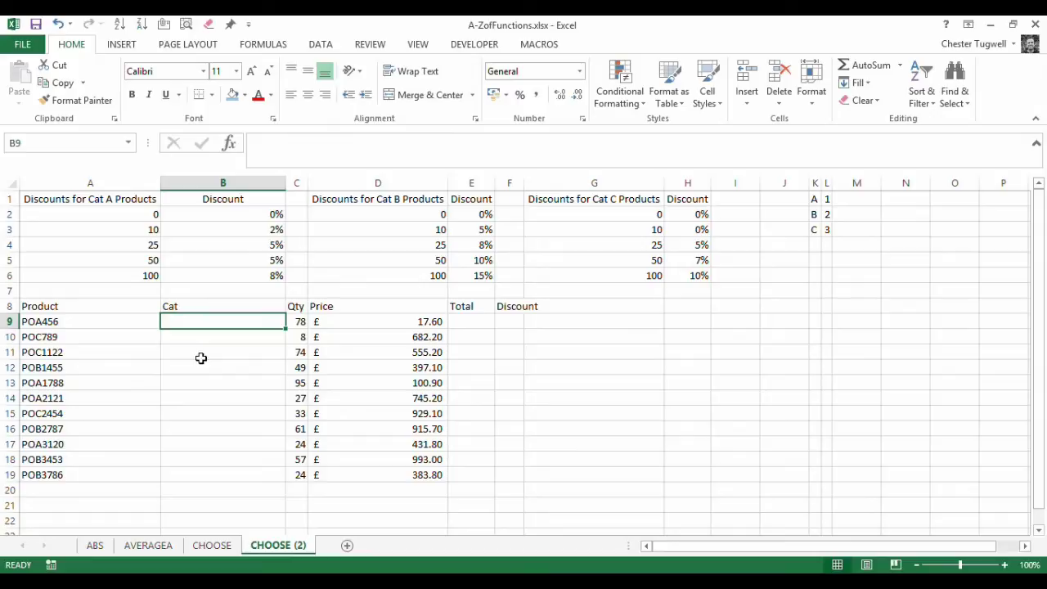
type("=")
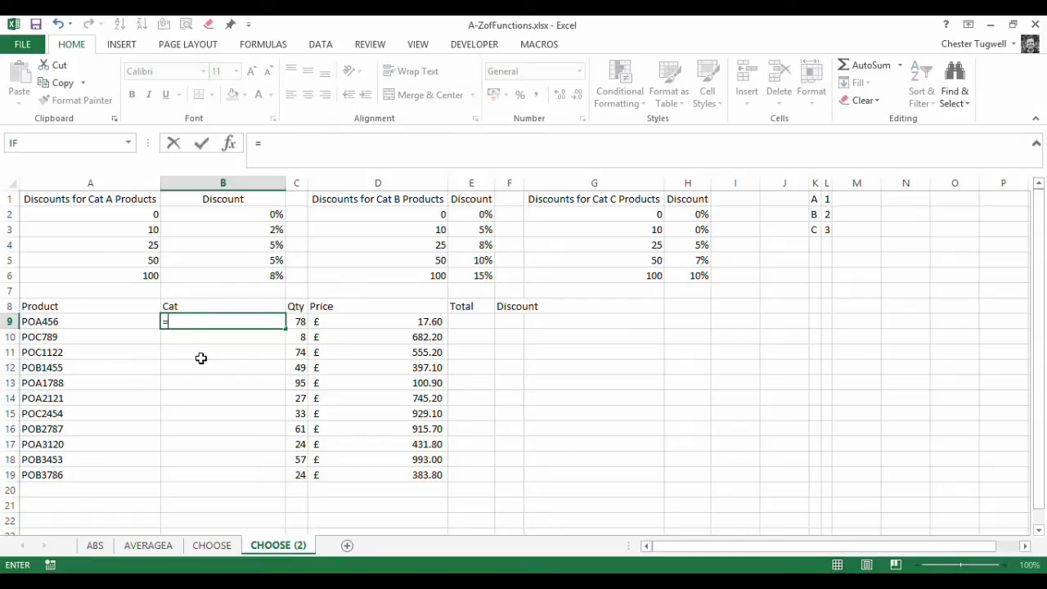
type("mid(")
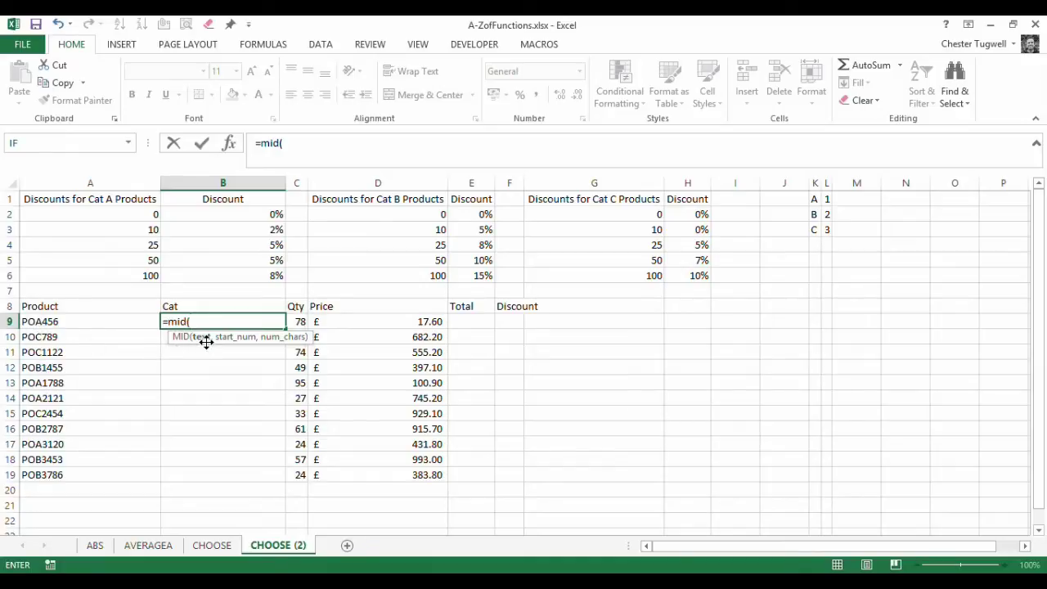
left_click(74, 323)
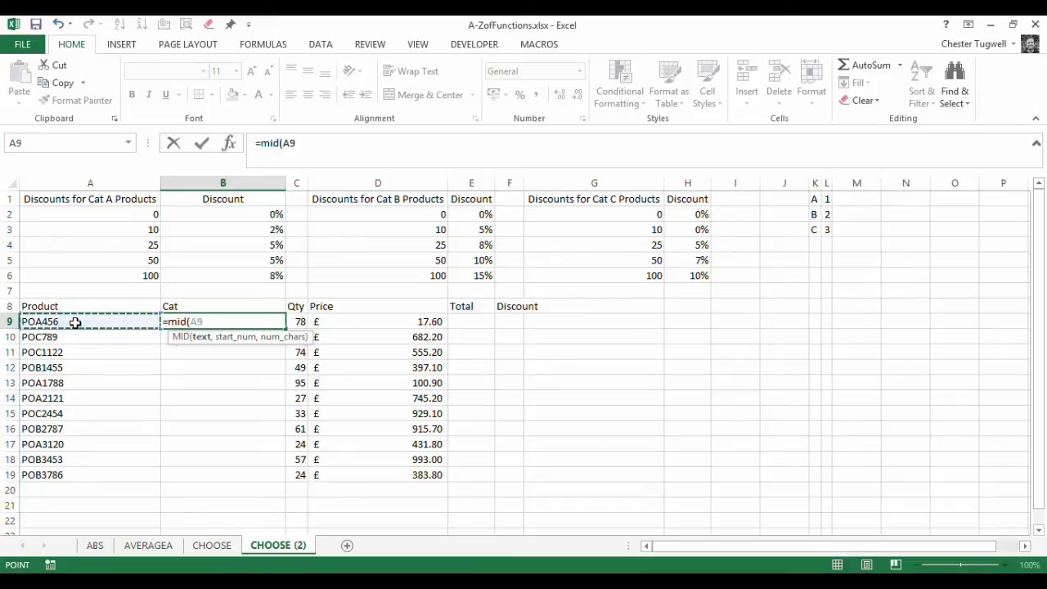
type(",")
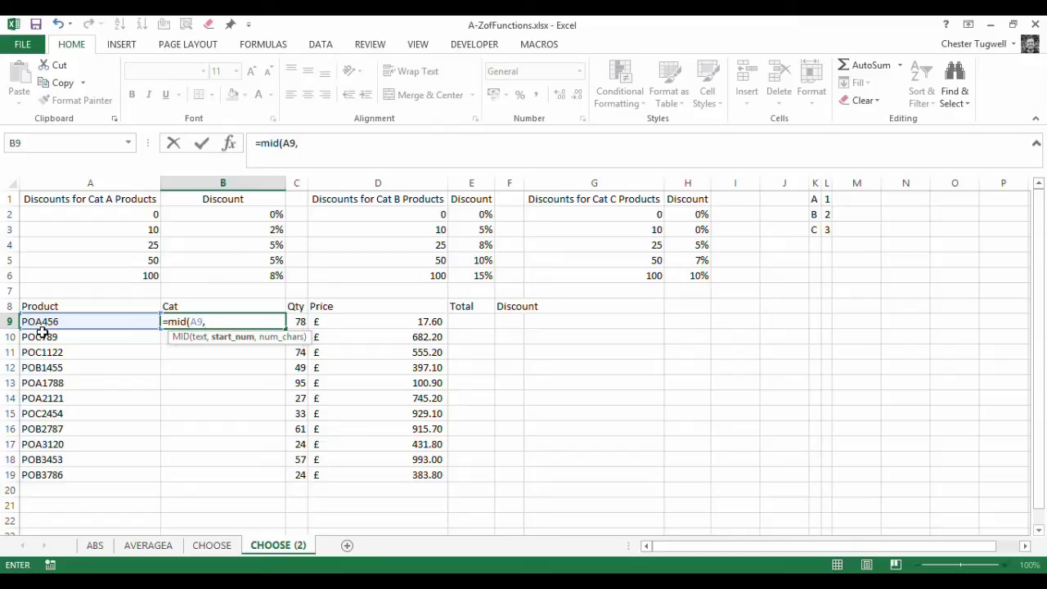
type("3,1")
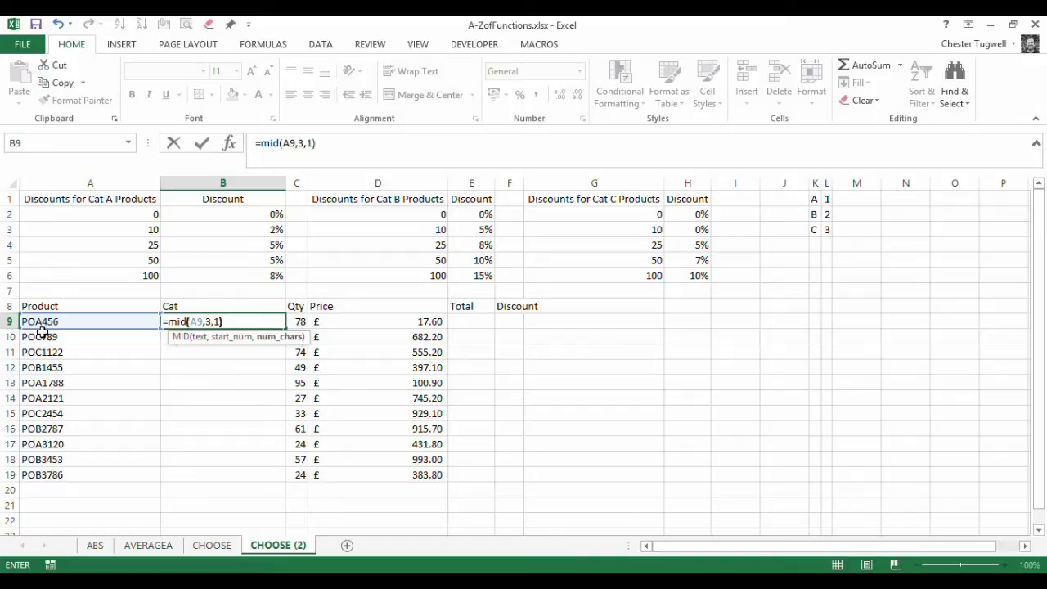
key("Return")
left_click(262, 326)
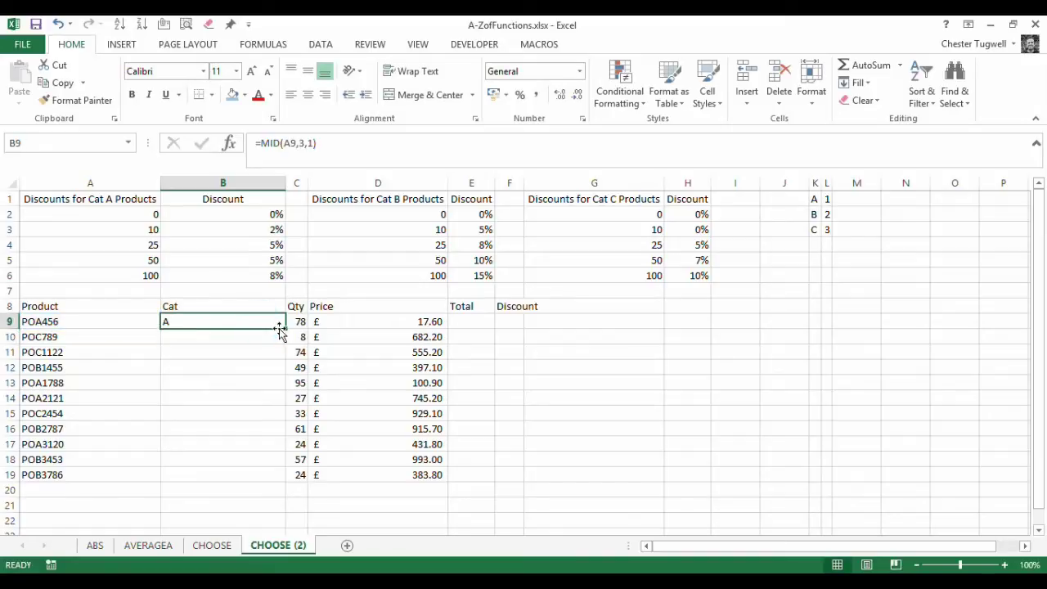
double_click(281, 327)
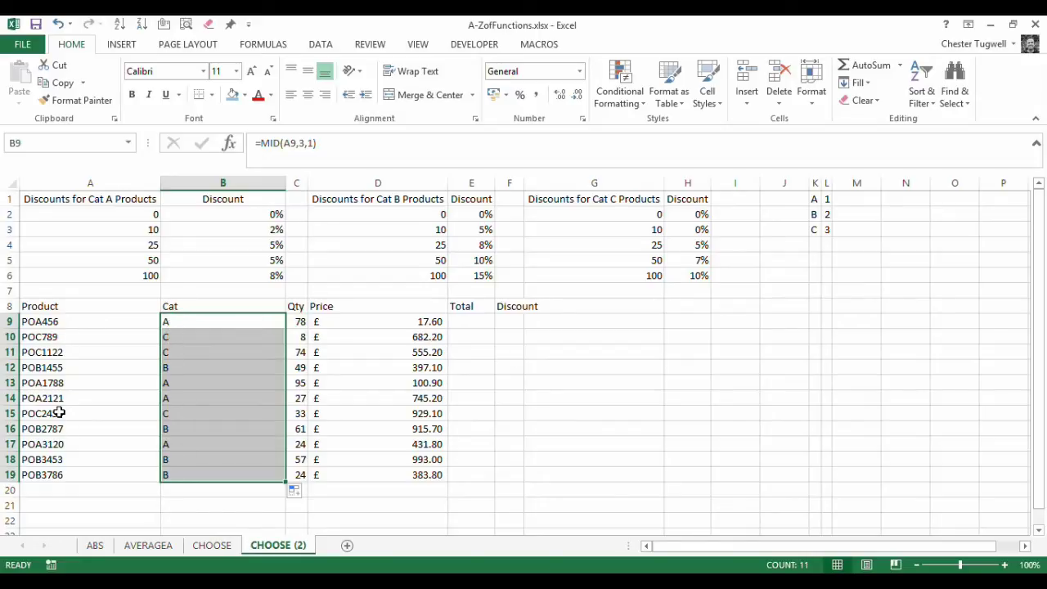
Calculate the total in E9 as =C9*D9 and fill the formula down the Total column to row 19
left_click(468, 322)
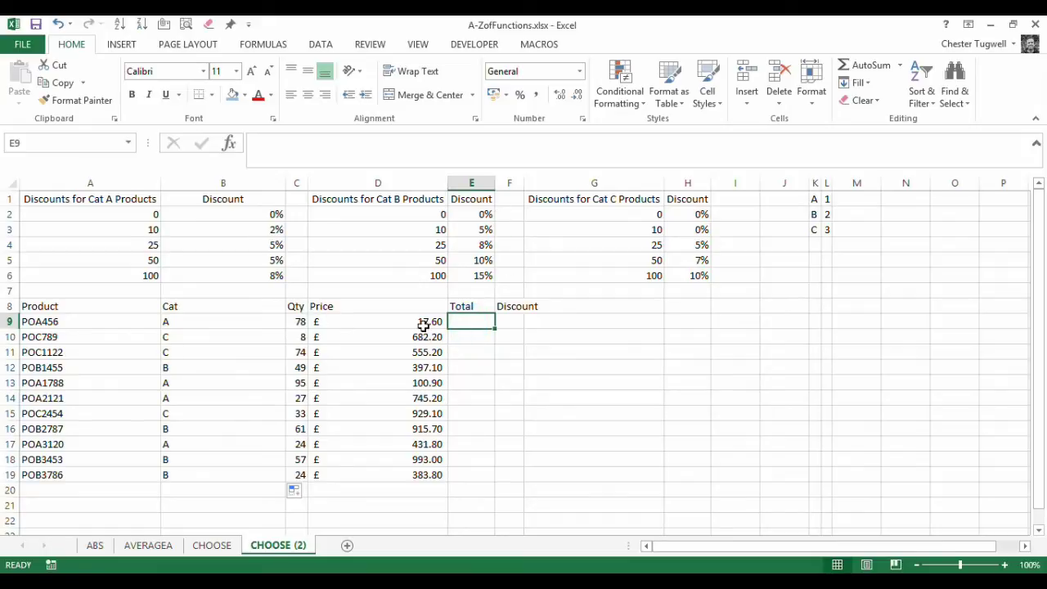
type("=")
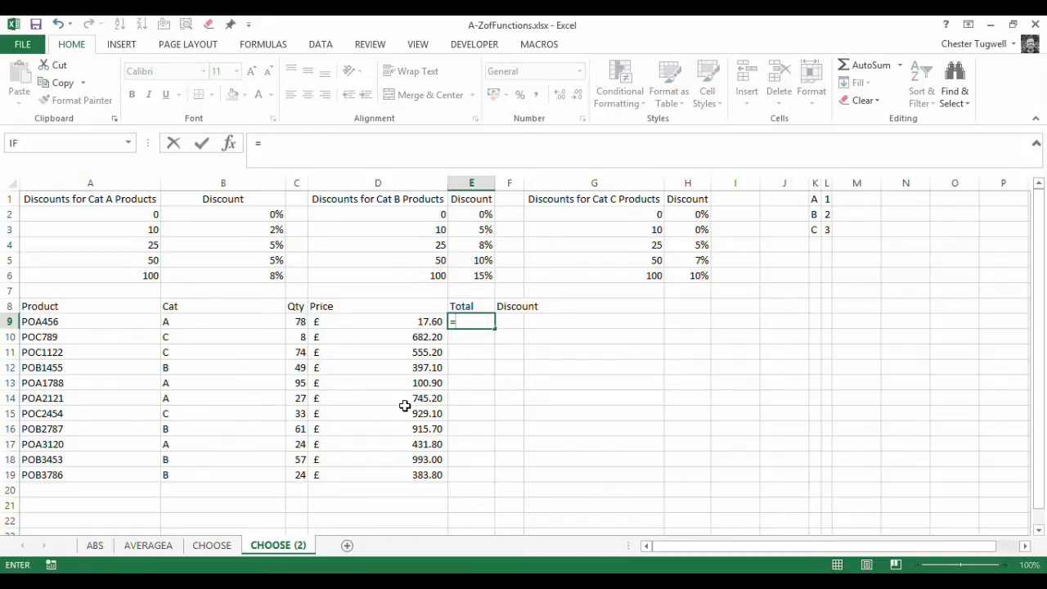
left_click(303, 323)
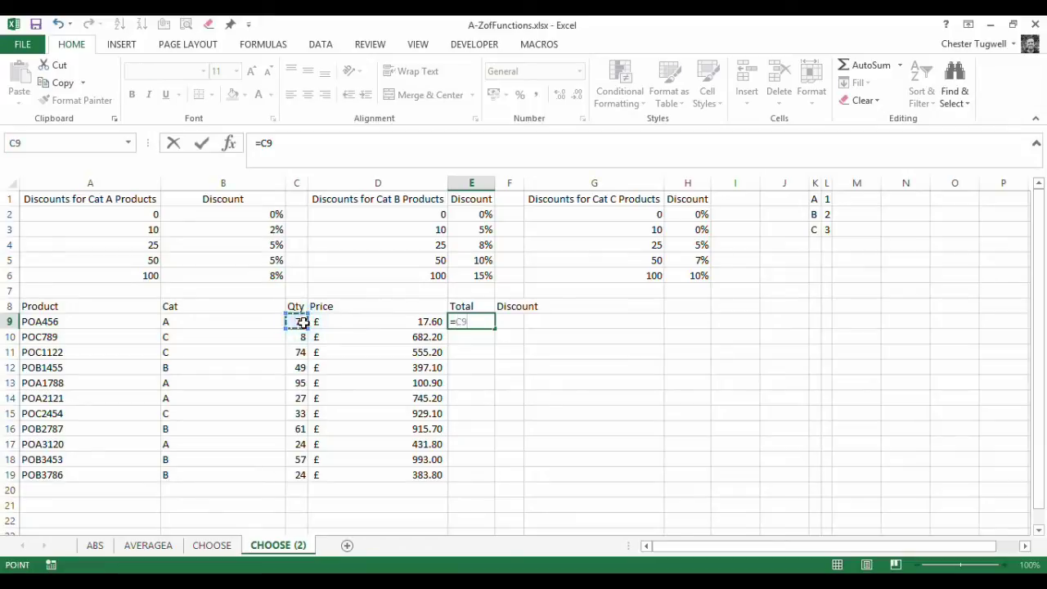
type("*")
left_click(394, 320)
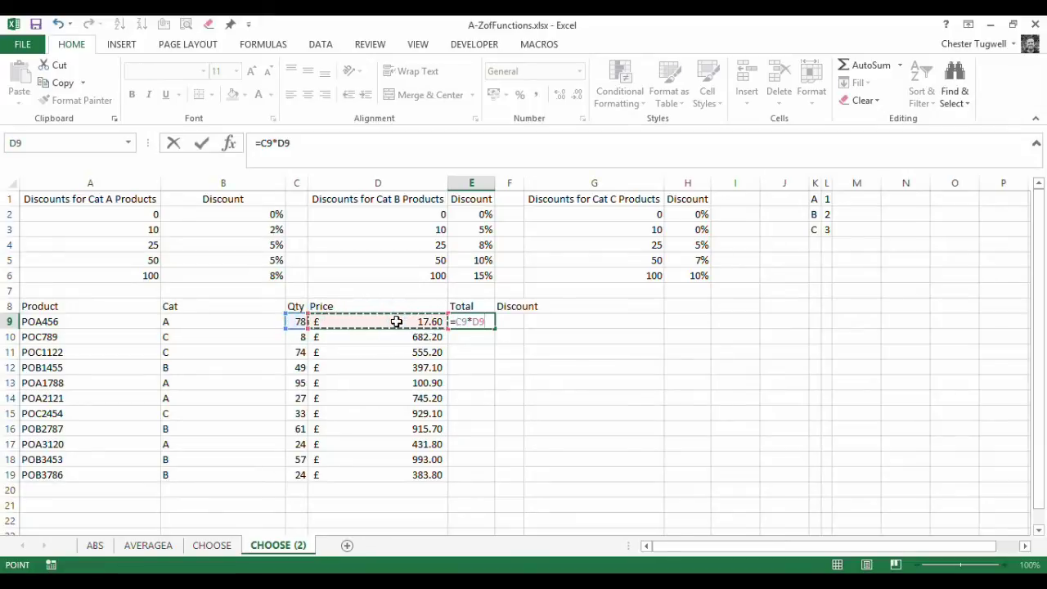
key("Return")
left_click(502, 324)
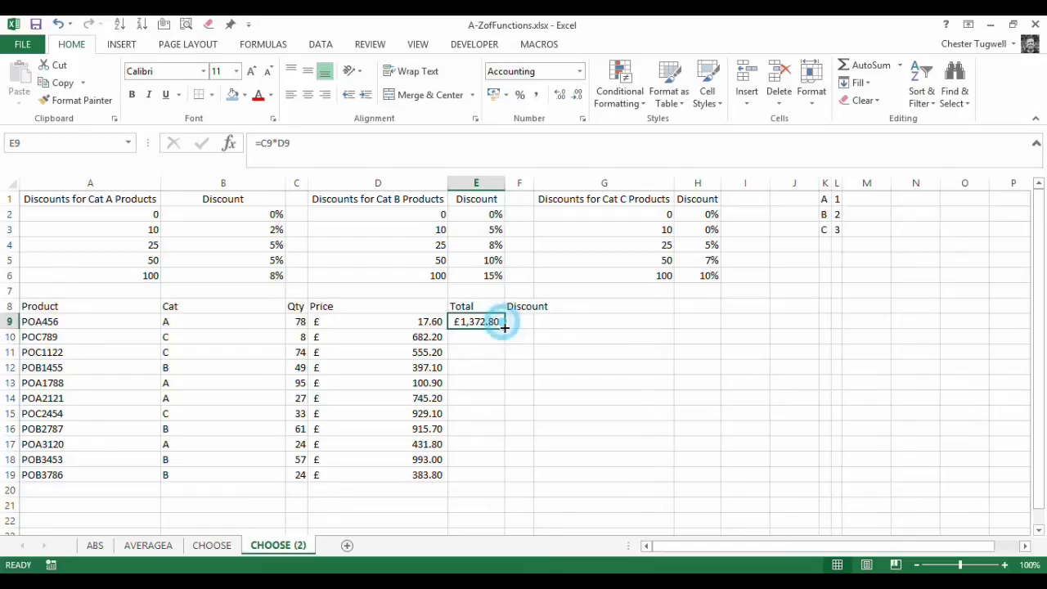
double_click(504, 327)
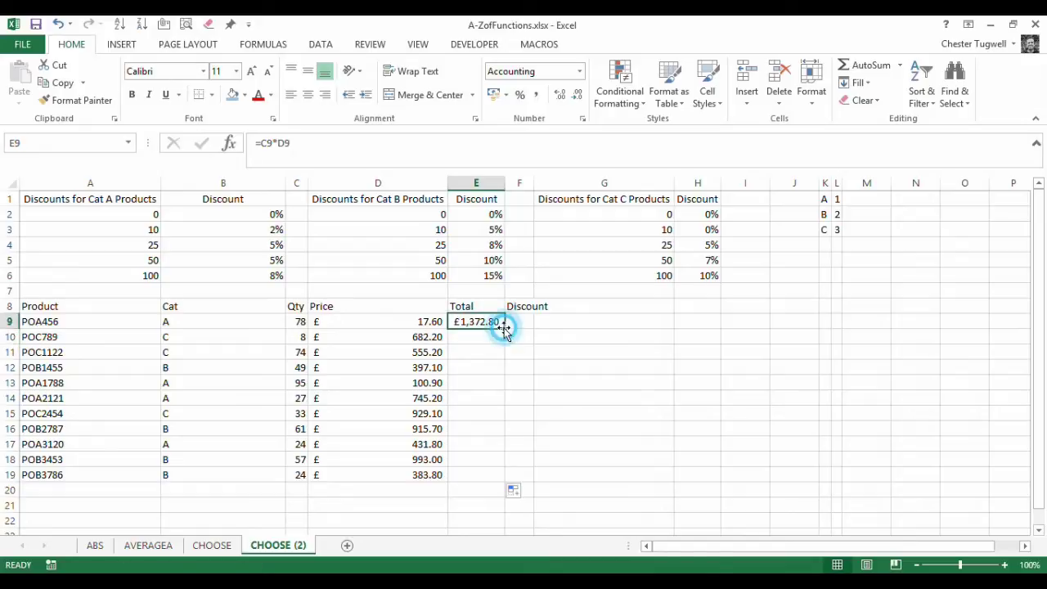
Autofit column E to its totals and widen column F so the Discount heading fits
double_click(504, 183)
left_click_drag(545, 366, 544, 353)
left_click_drag(540, 184, 557, 183)
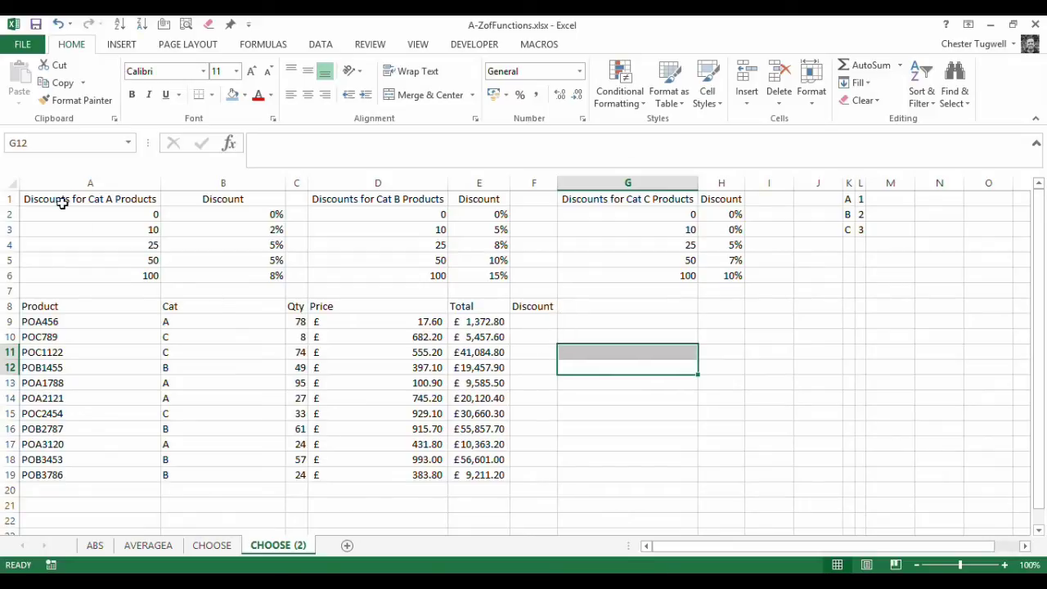
left_click(786, 347)
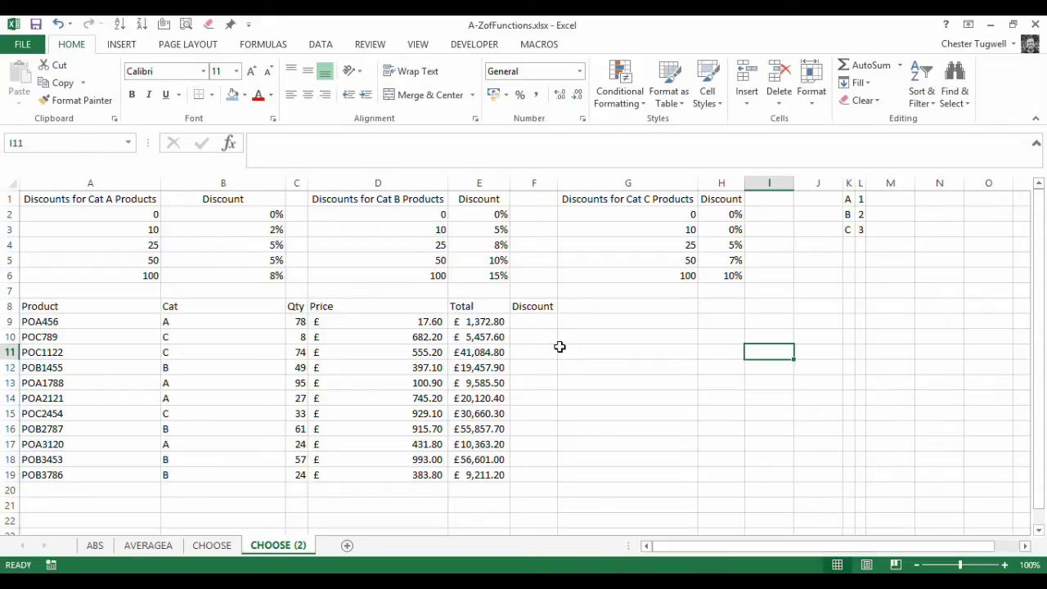
Convert the Cat A discount range A1:B6 into a table with headers and name it CATA
left_click(181, 230)
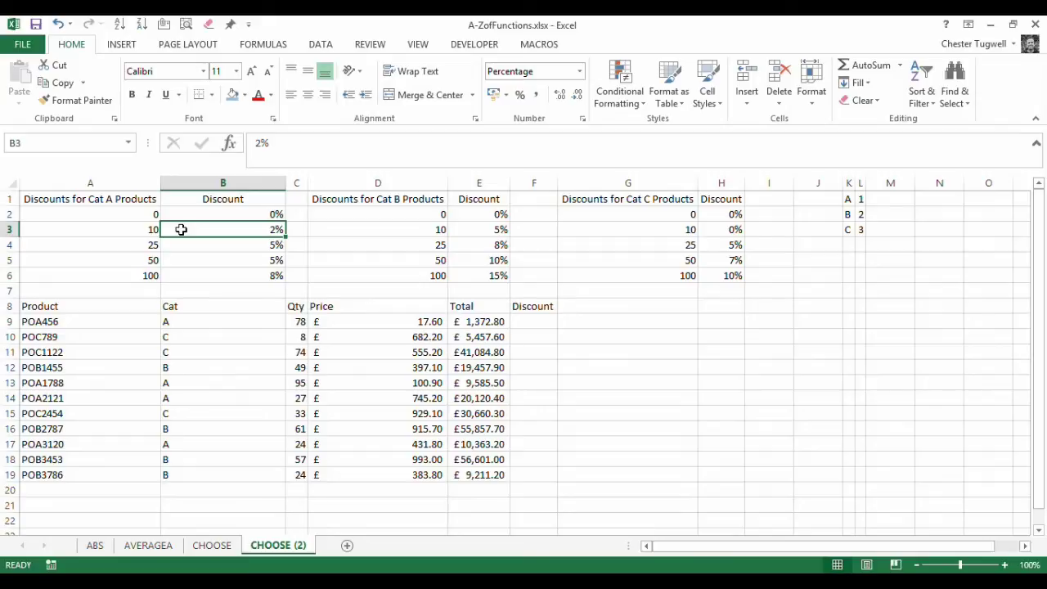
left_click(122, 44)
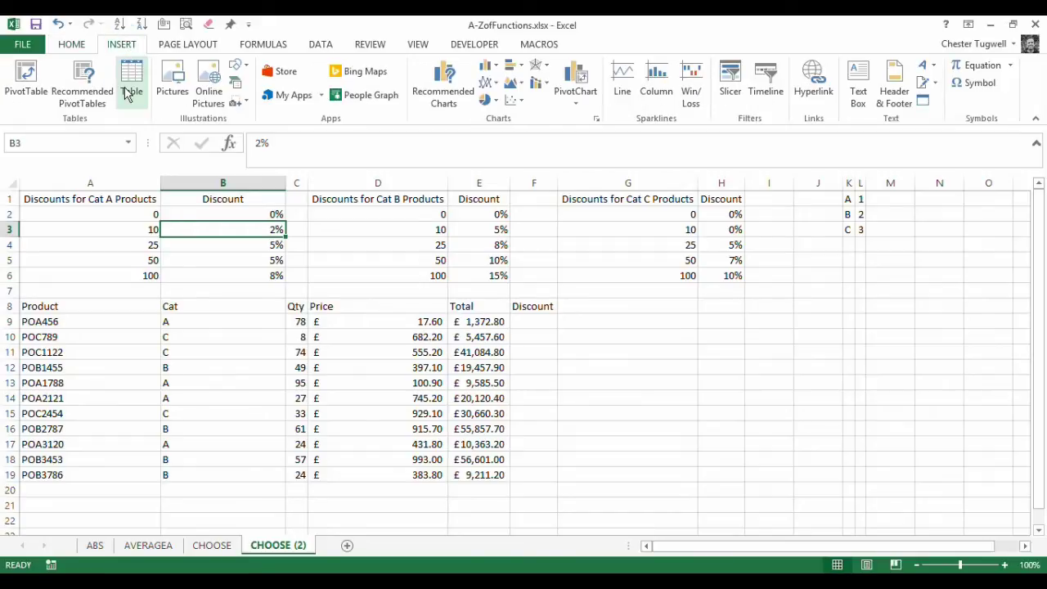
left_click(129, 88)
left_click(751, 338)
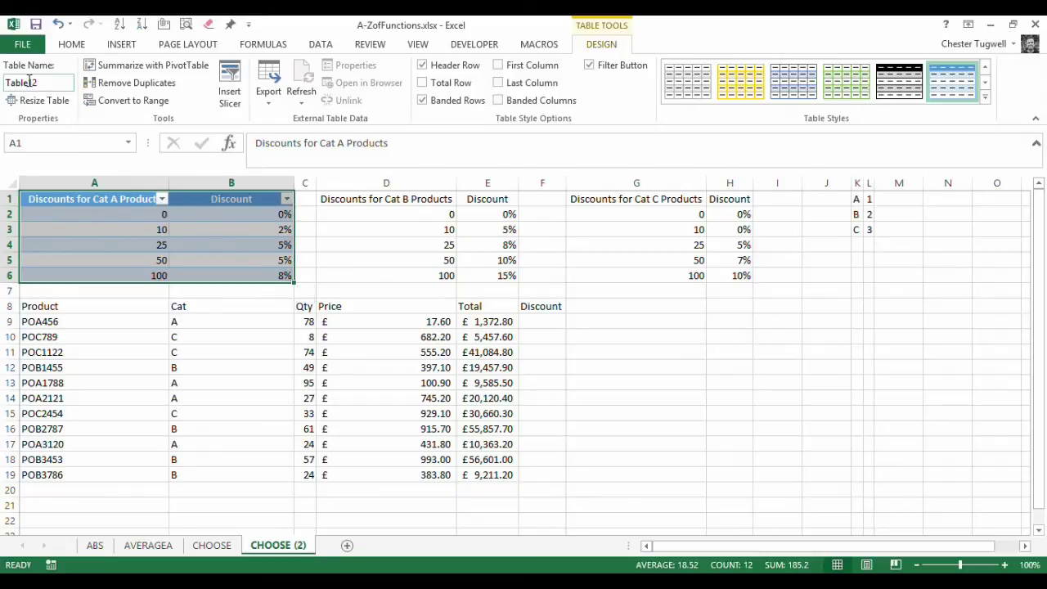
left_click(41, 84)
type("CA")
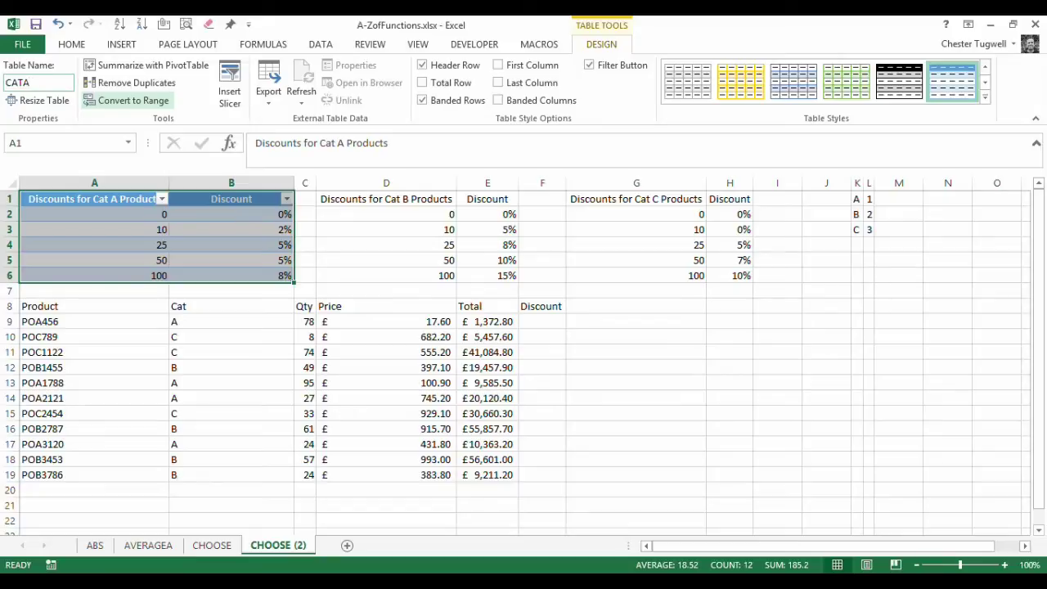
type("TA")
Convert the Cat B discount range D1:E6 into a table with headers and name it CATB
left_click(437, 216)
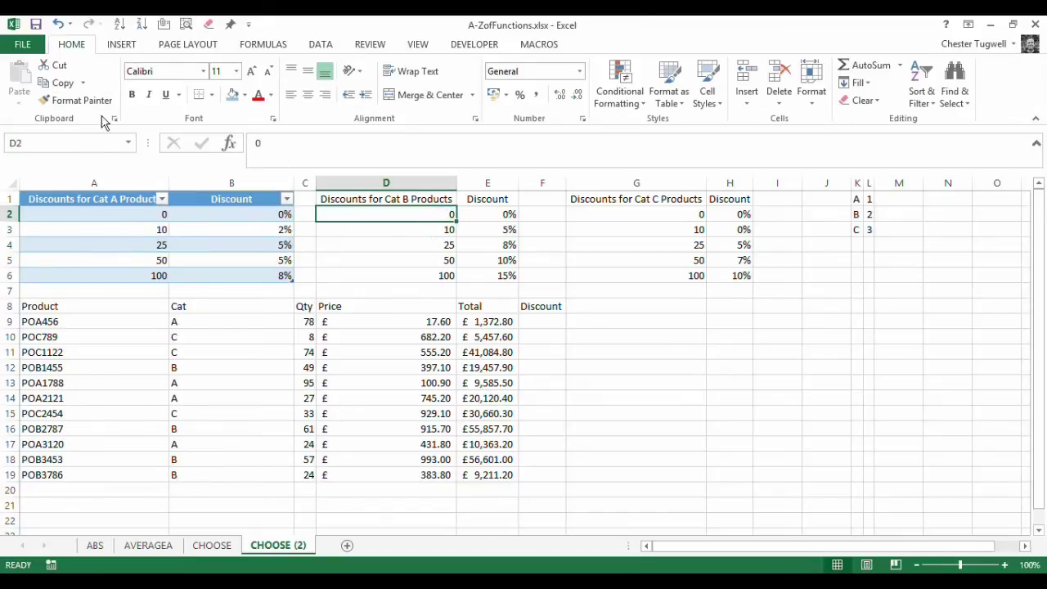
left_click(121, 44)
left_click(131, 73)
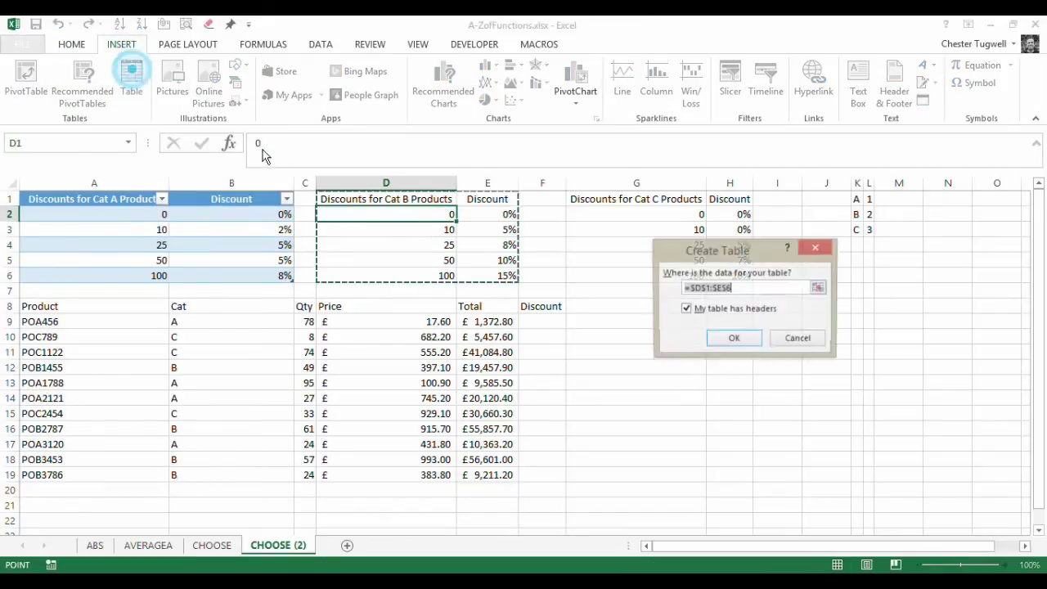
left_click(725, 333)
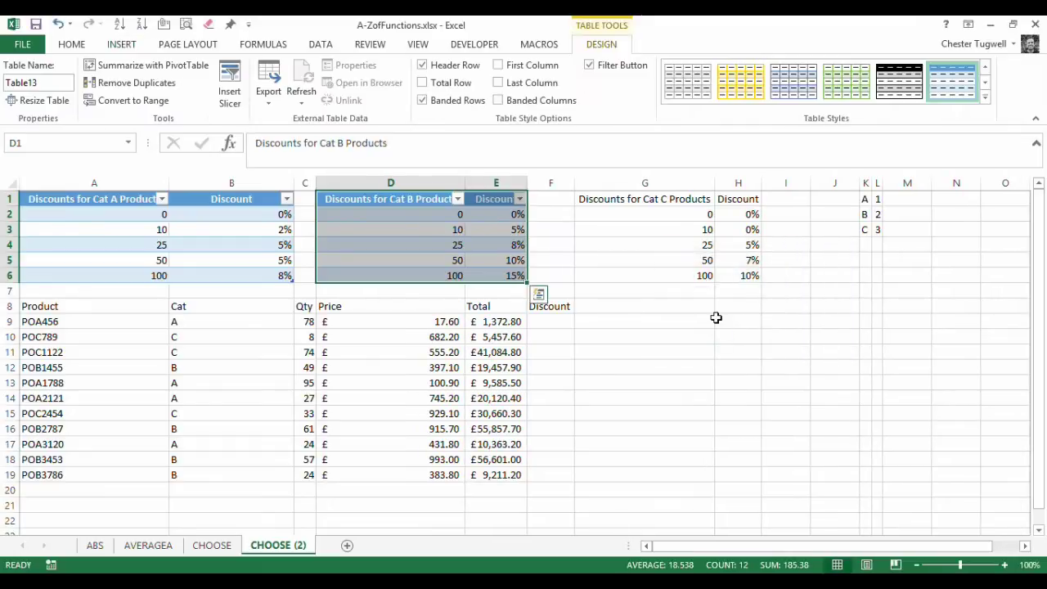
left_click(61, 81)
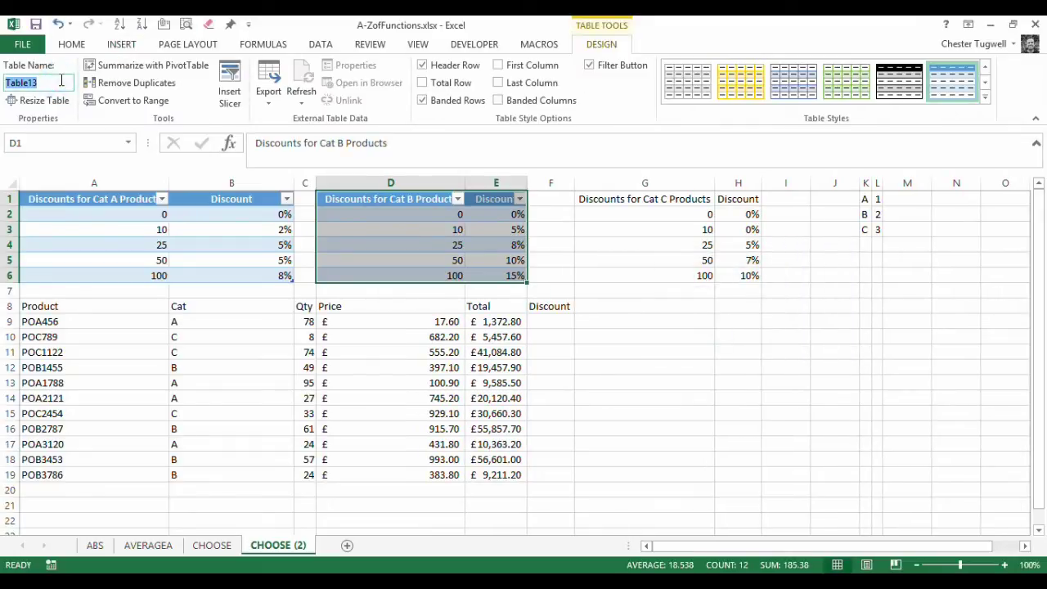
type("CATB")
left_click(703, 233)
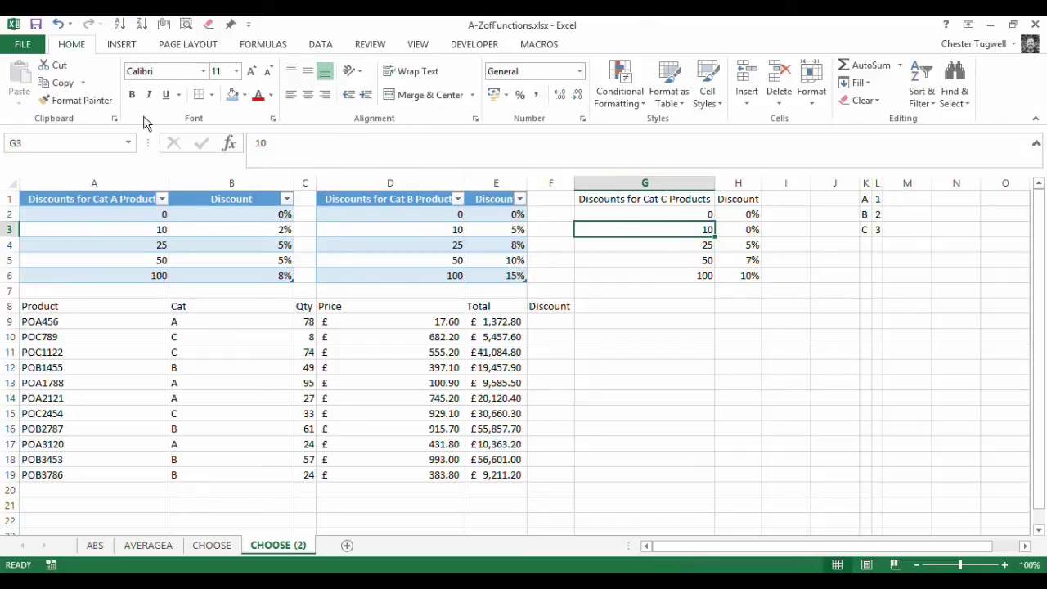
left_click(127, 44)
left_click(132, 82)
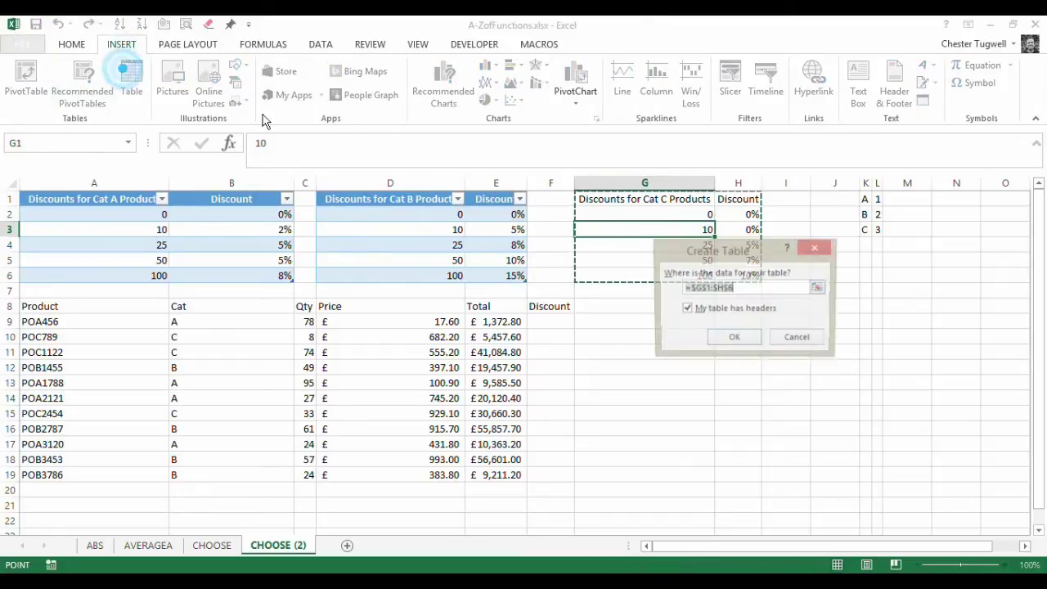
type("CATC")
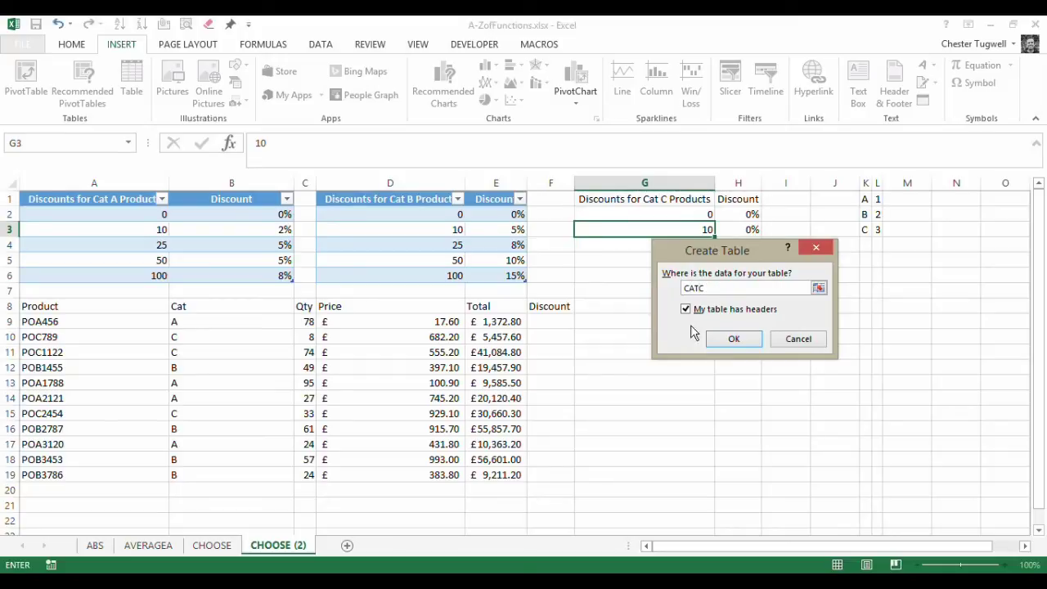
left_click(716, 339)
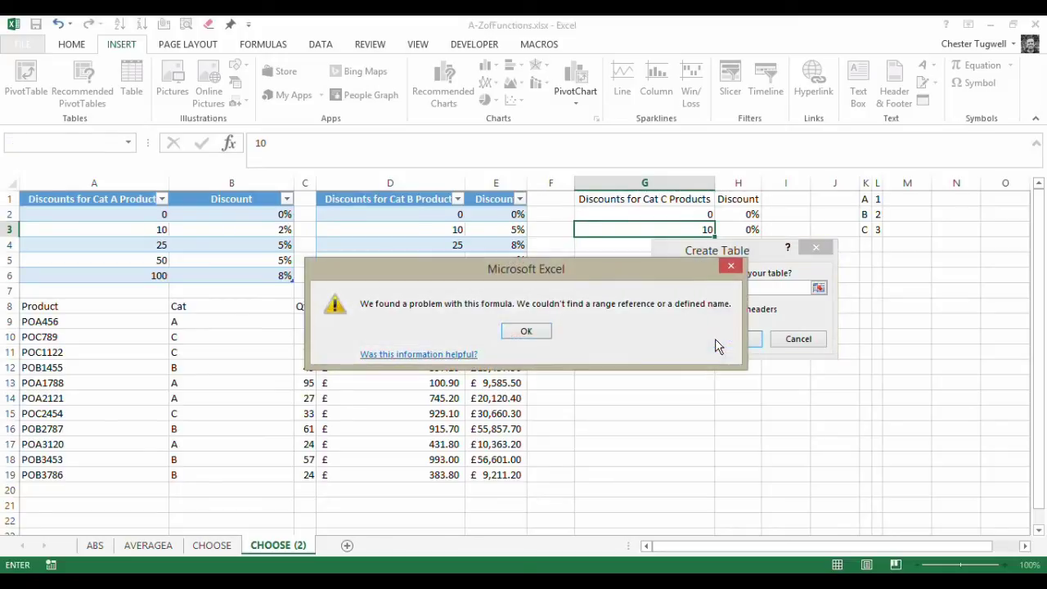
left_click(543, 332)
left_click(818, 340)
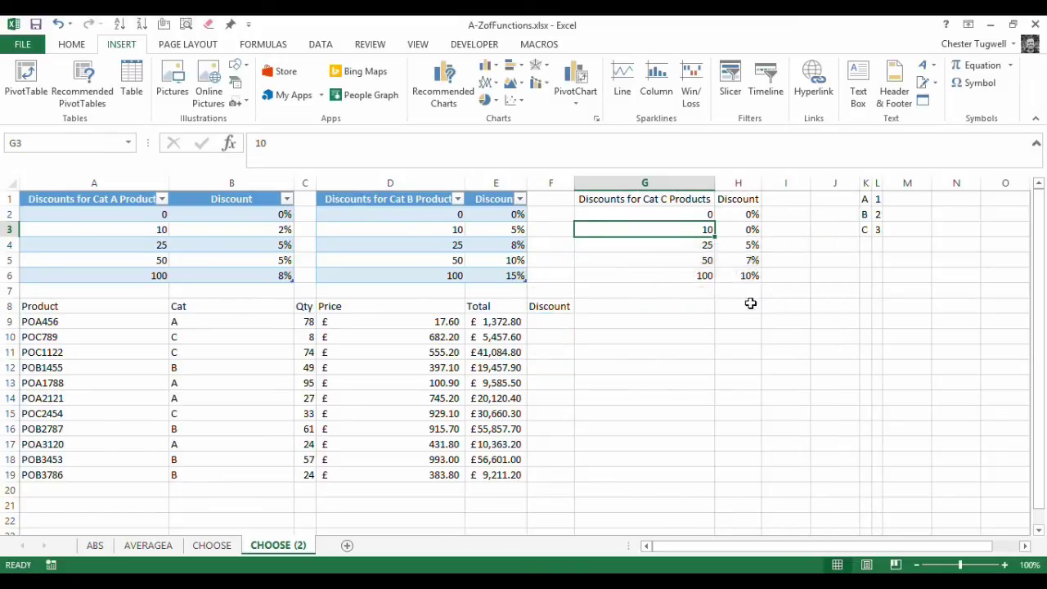
Convert the Cat C discount range G1:H6 into a table with headers and name it CATC
left_click(131, 82)
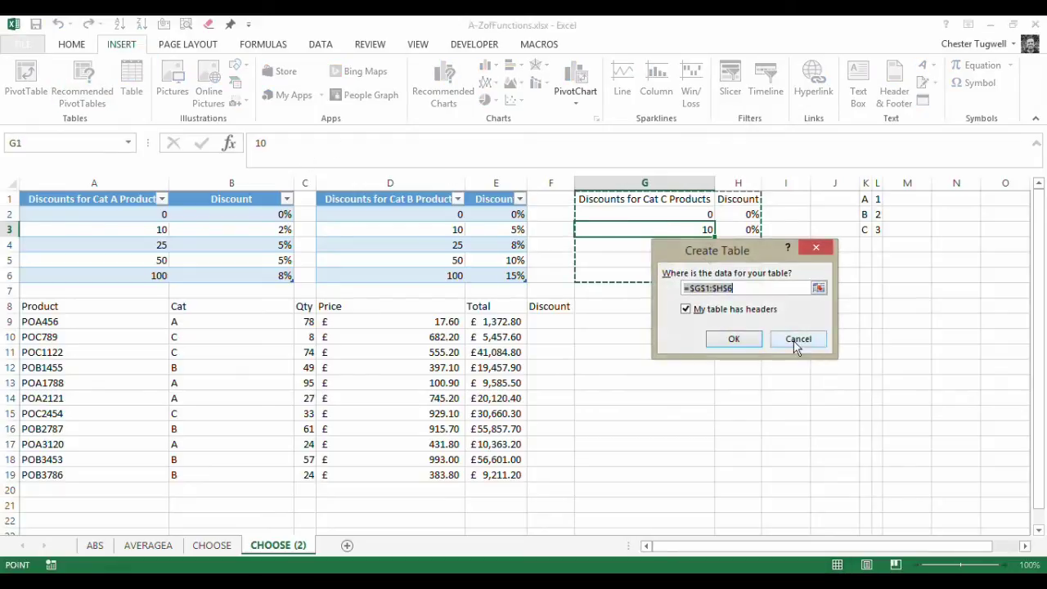
left_click(736, 342)
left_click(28, 82)
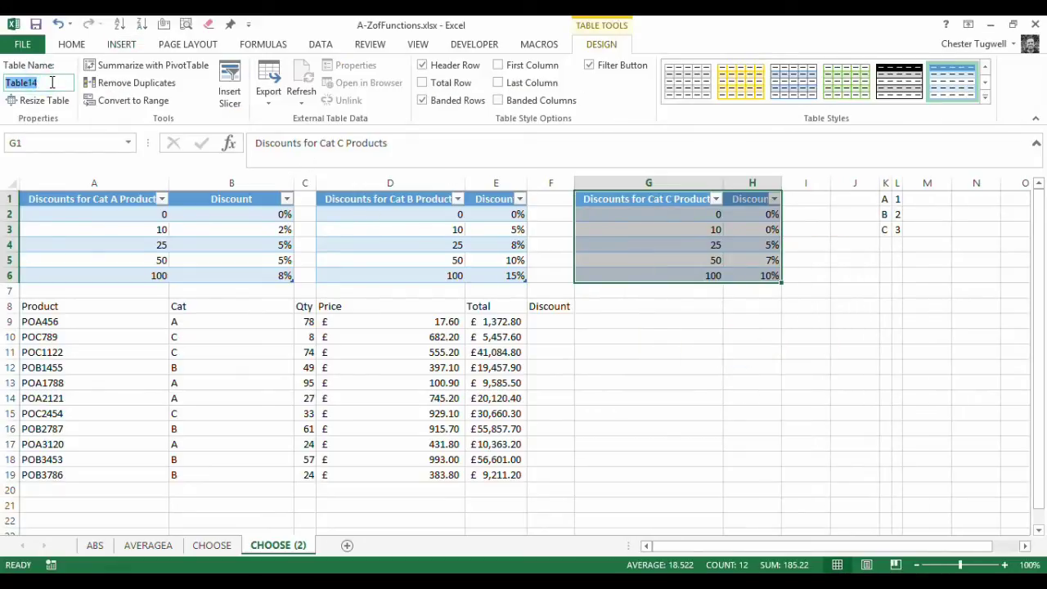
type("CATC")
left_click(896, 259)
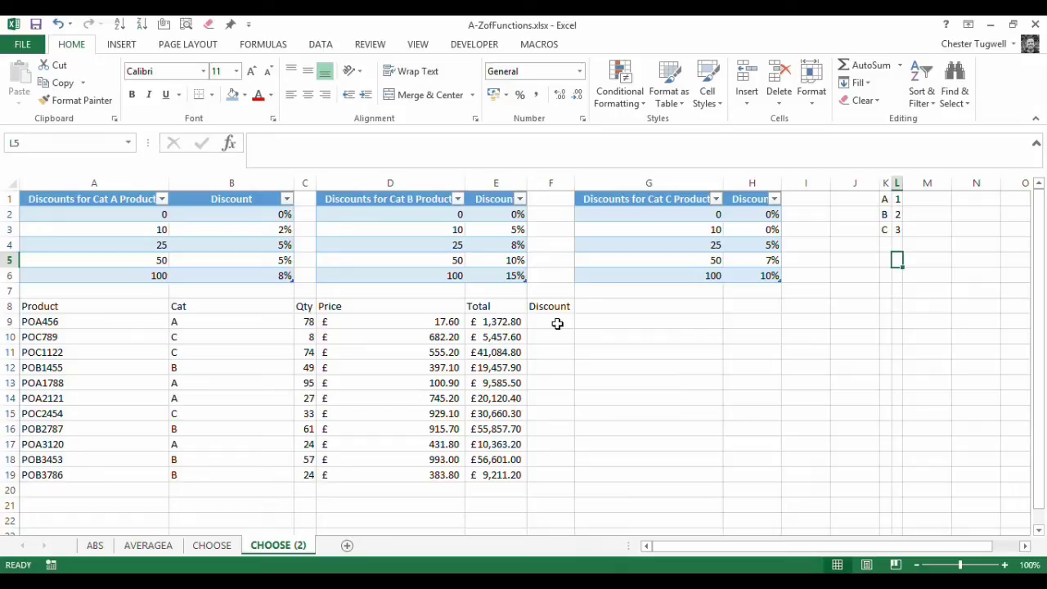
Convert the category index range K1:L3 into a table without existing headers and name it INDEX
left_click(886, 199)
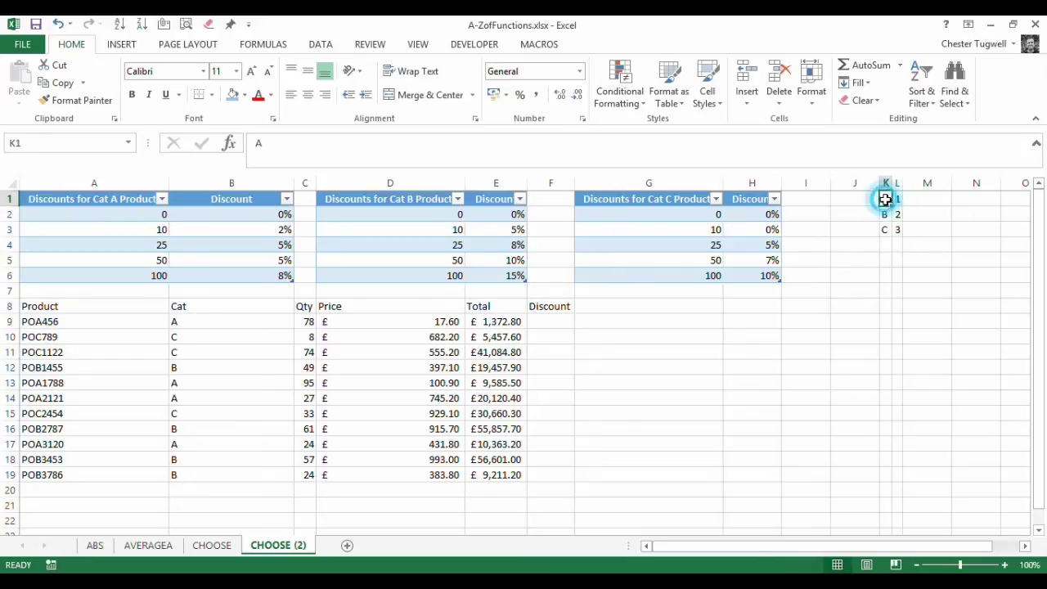
left_click_drag(884, 199, 897, 230)
left_click(121, 44)
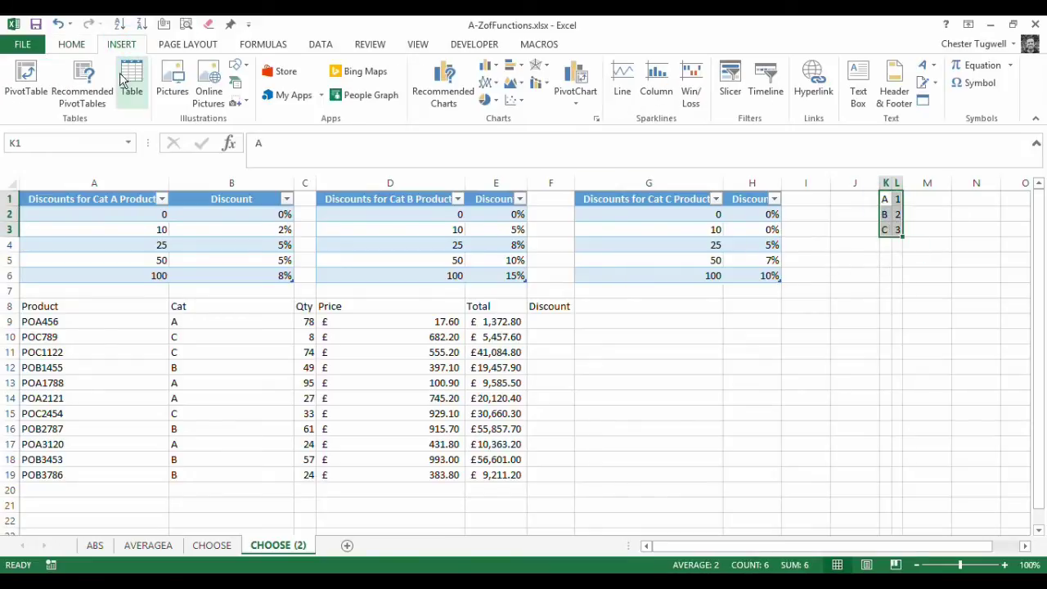
left_click(132, 82)
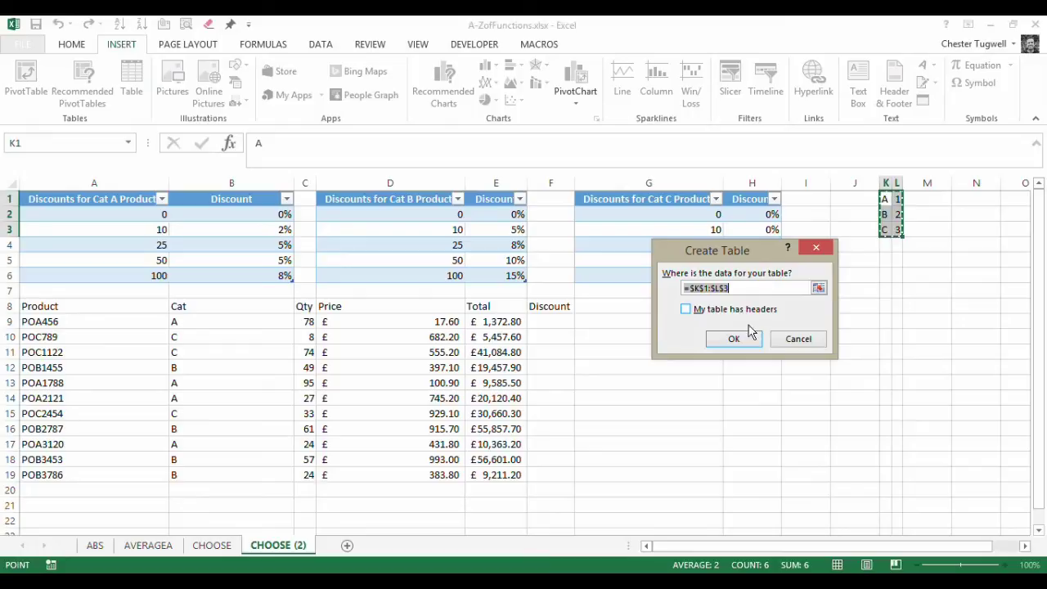
left_click(736, 337)
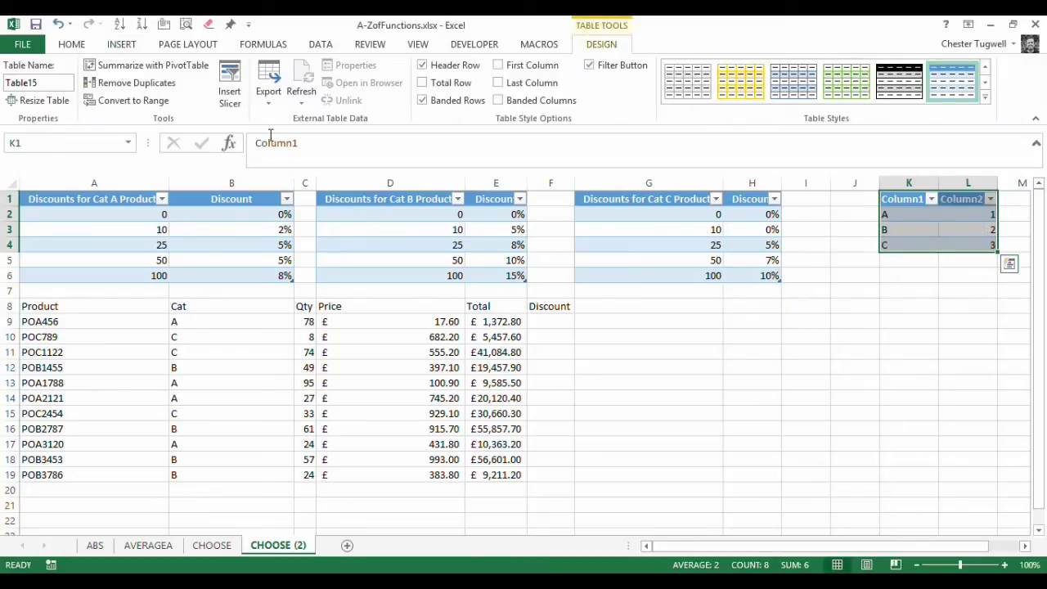
left_click(41, 84)
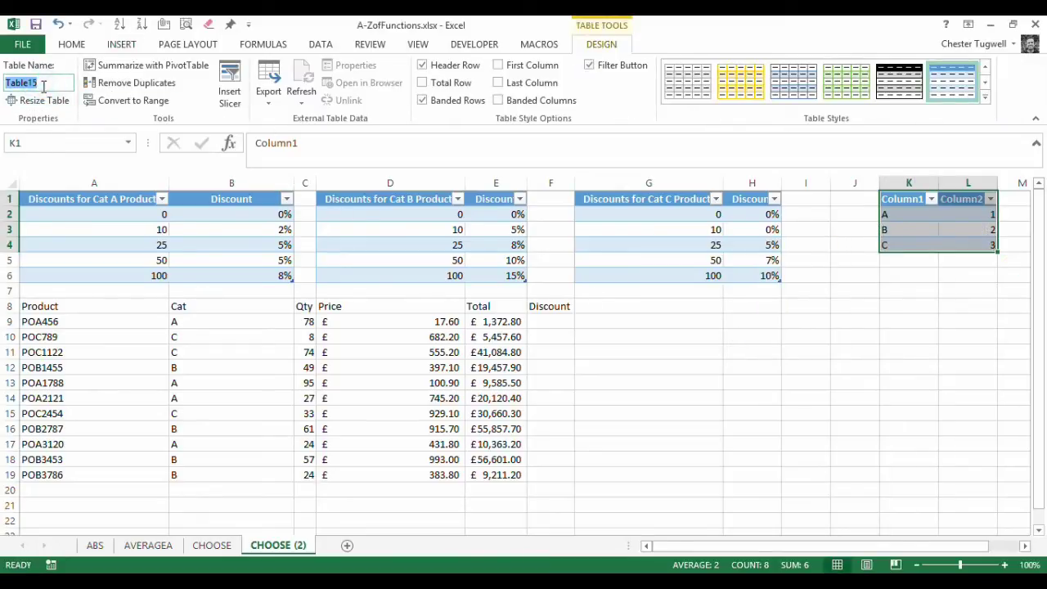
type("INDEX")
Rename the INDEX table's column headers in K1 and L1 to CAT and INDEX No
left_click(906, 201)
type("CAT")
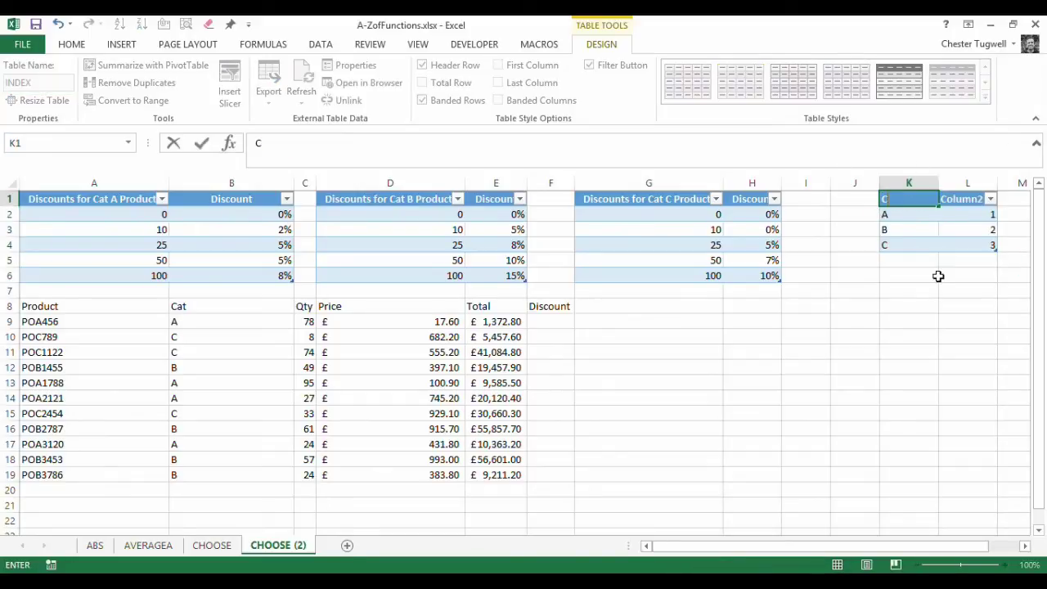
left_click(954, 203)
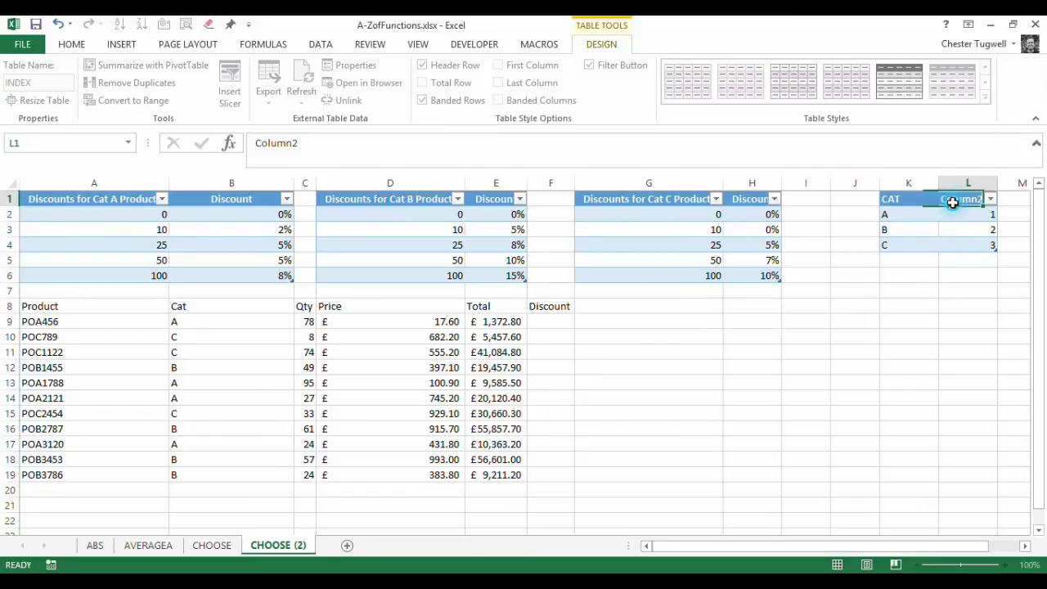
type("INDEX")
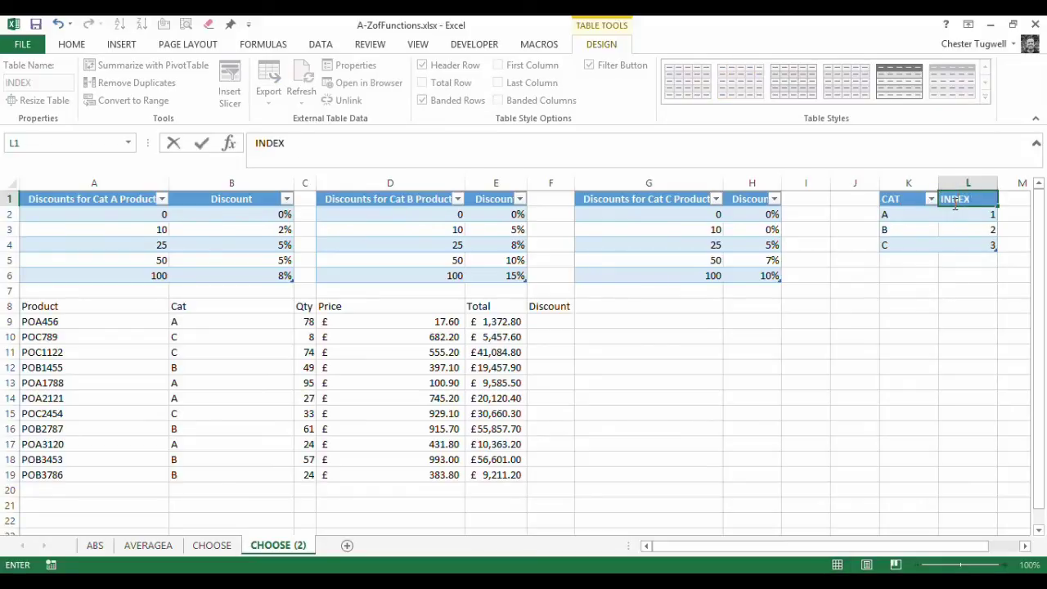
type(" No")
key("Return")
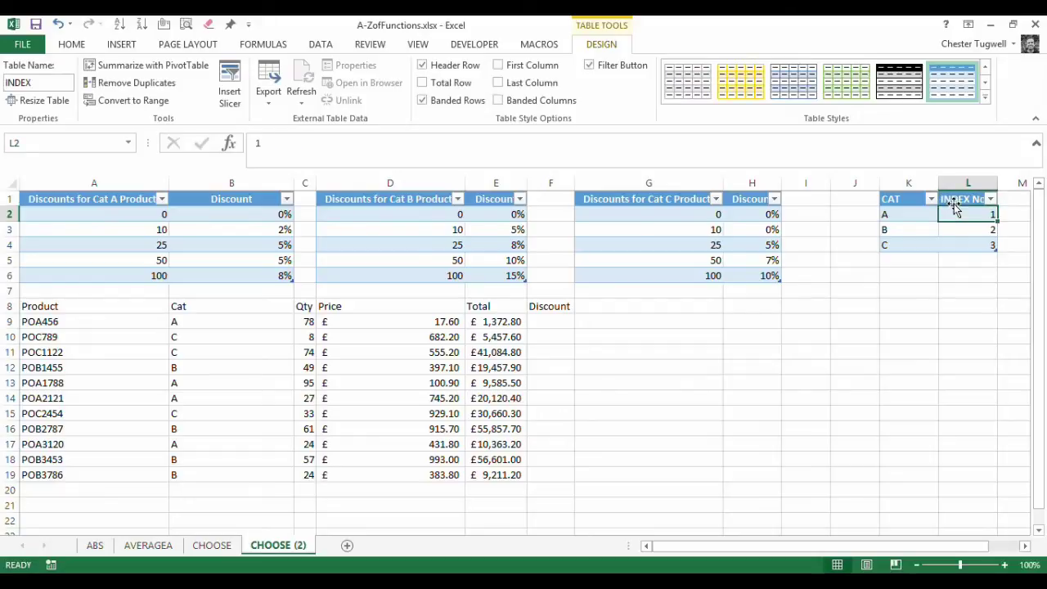
left_click(957, 334)
Start a CHOOSE formula in F9 with vlookup(B9,INDEX,2,FALSE) as its index number
left_click(547, 321)
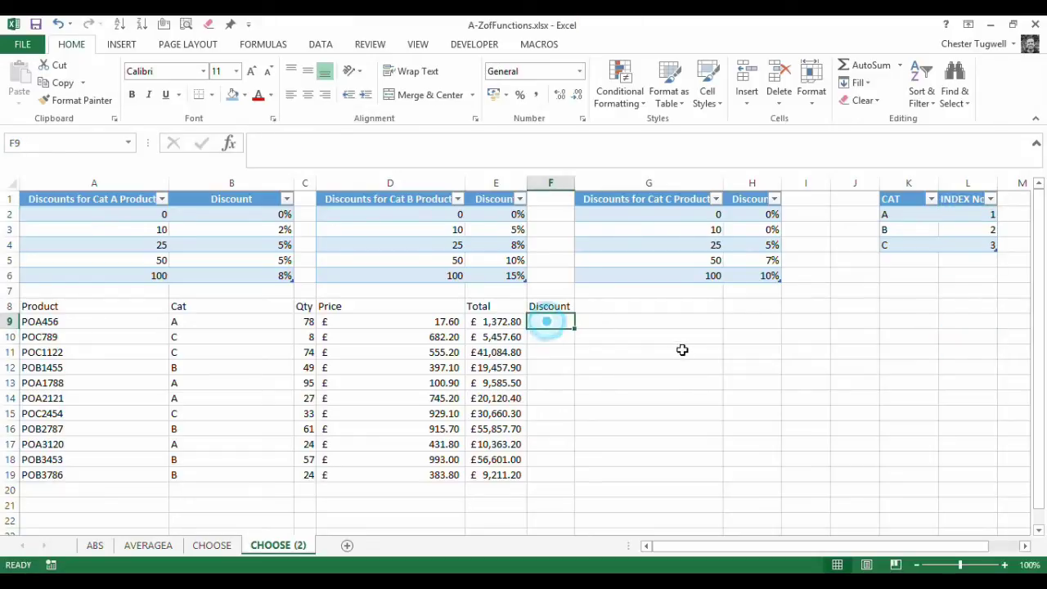
type("=choos")
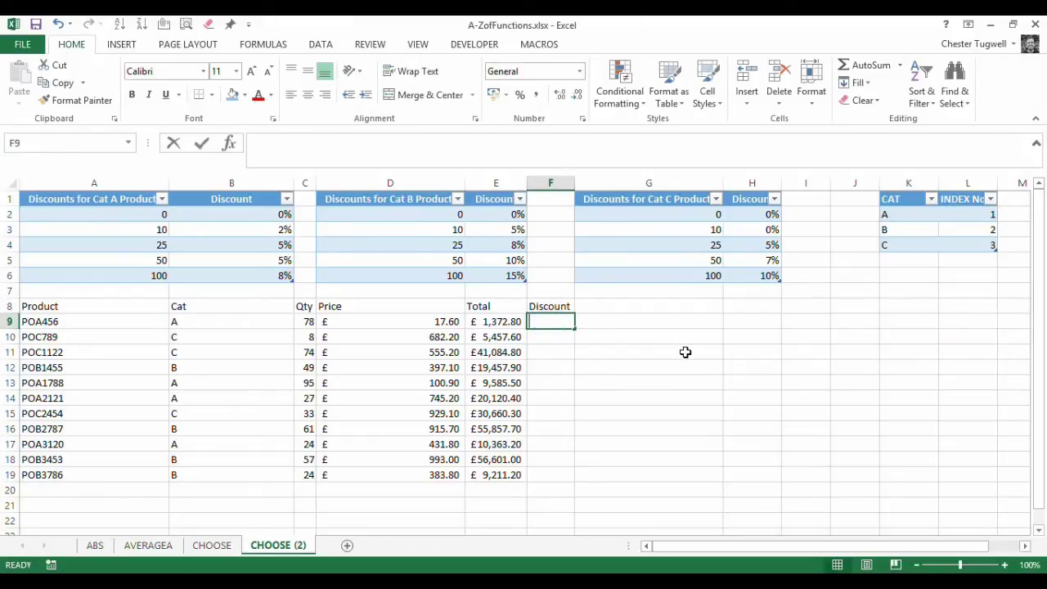
type("e(")
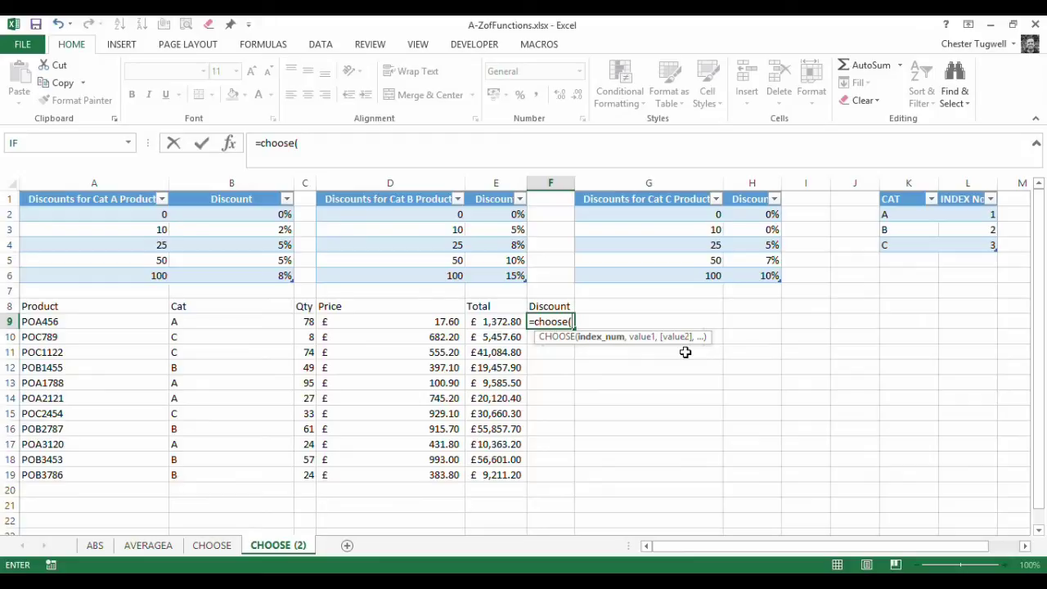
type("1")
key("BackSpace")
type("vlookup(")
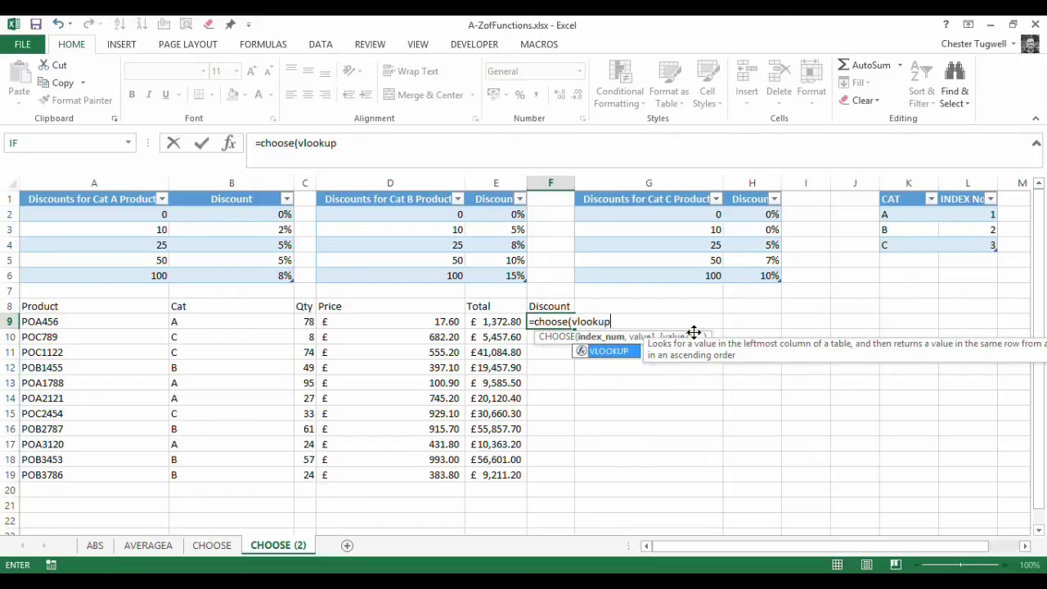
left_click(210, 318)
type(",in")
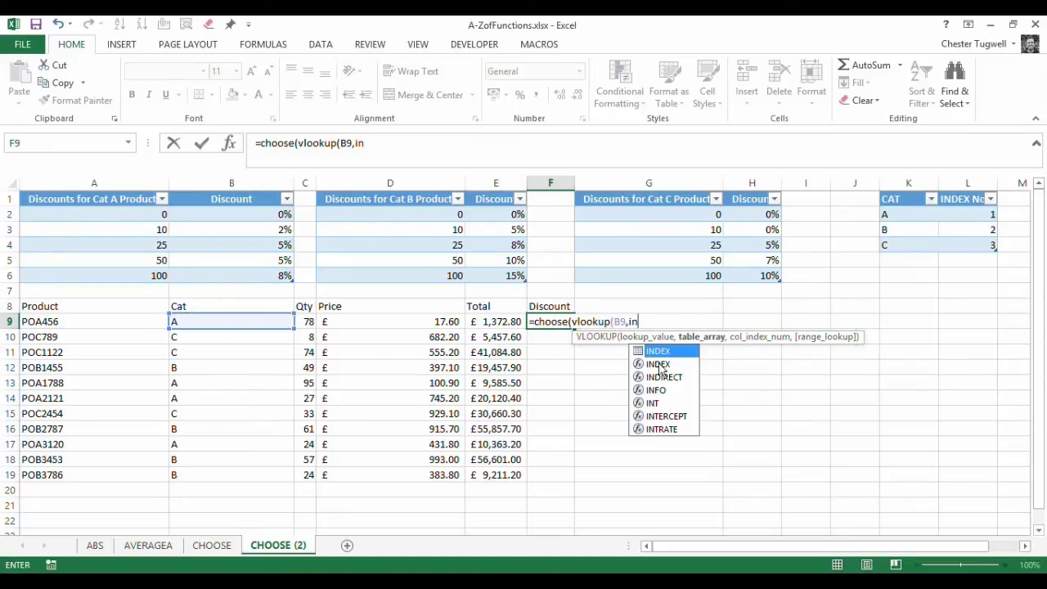
double_click(662, 353)
type(",")
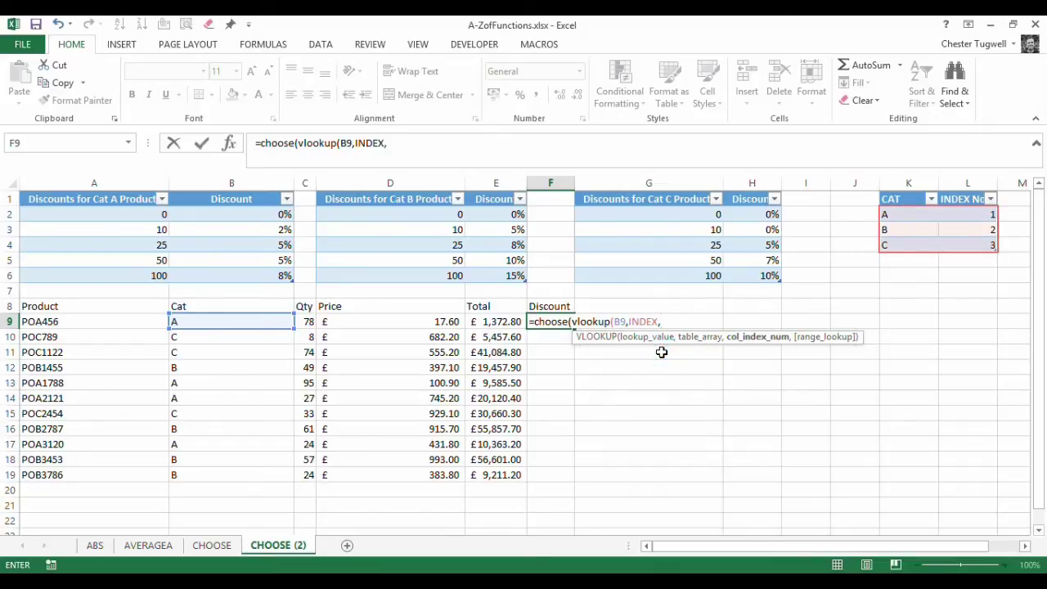
type("2,")
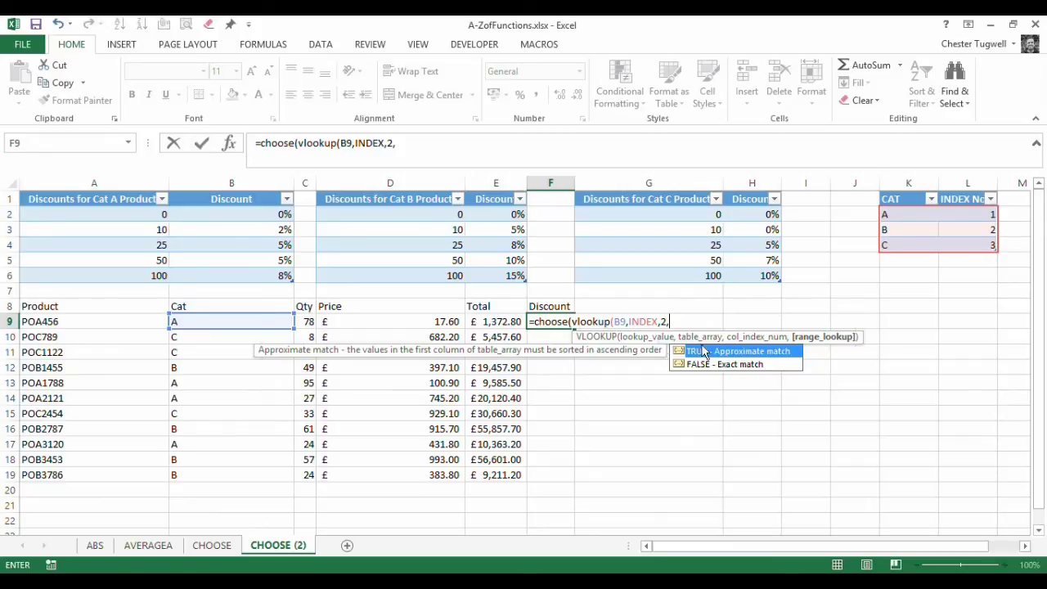
double_click(746, 365)
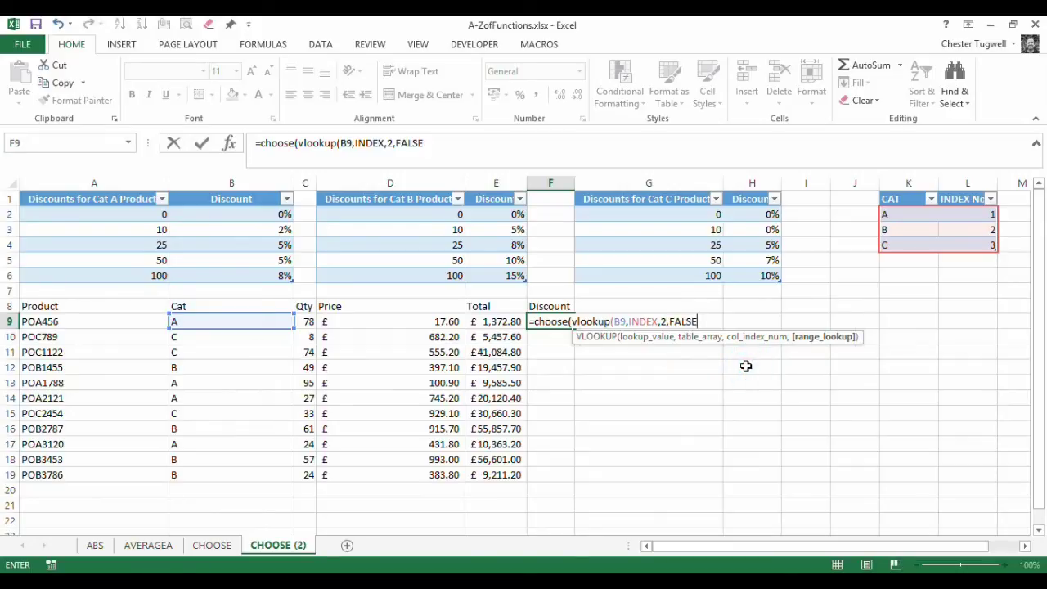
type(")")
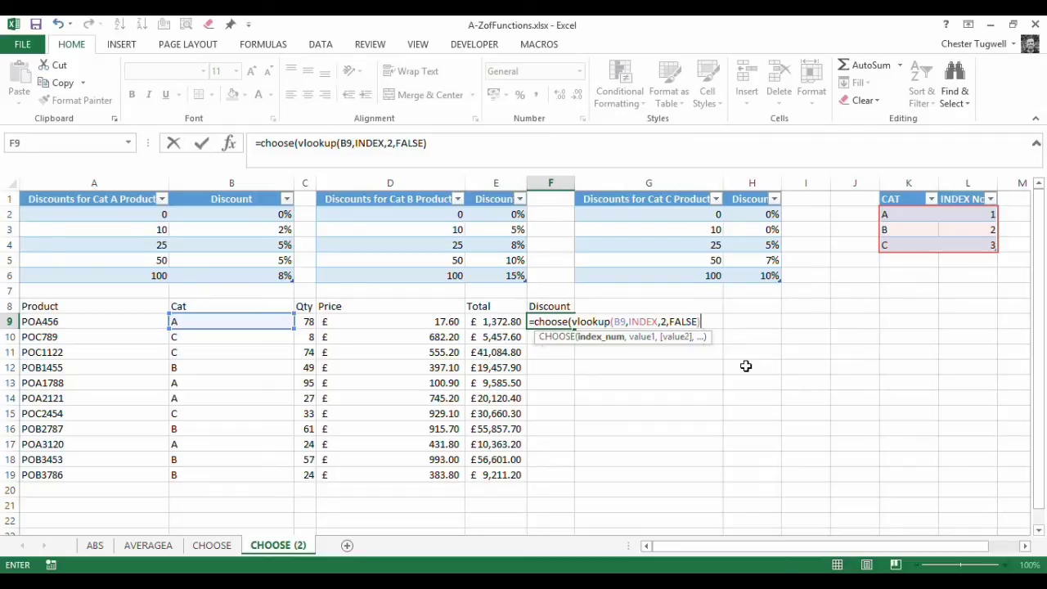
Begin the first CHOOSE value in F9 as a VLOOKUP on the quantity in C9
type(",")
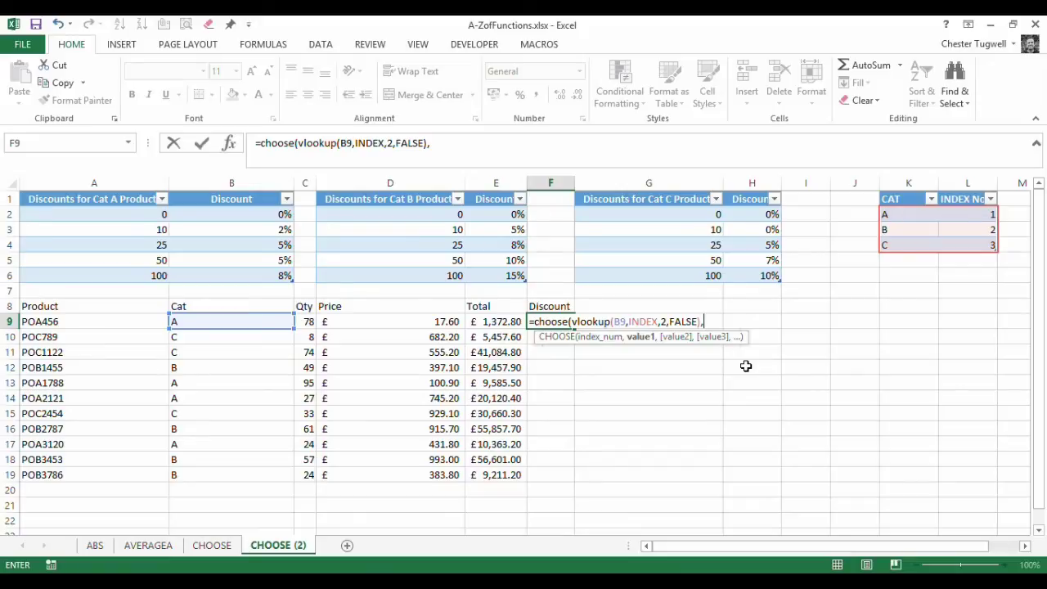
type("vlooku")
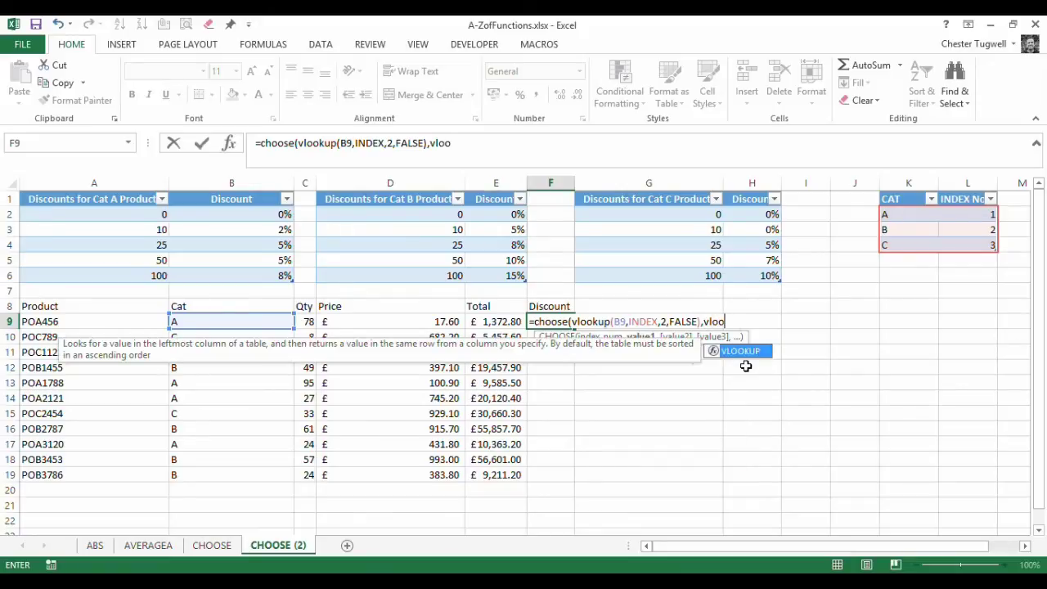
type("p(")
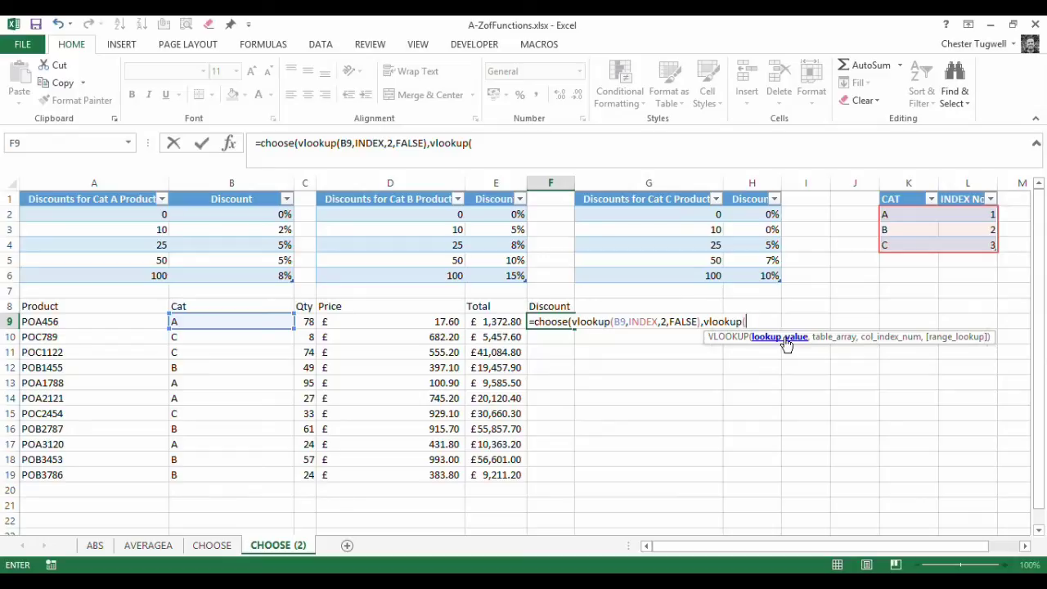
left_click(308, 322)
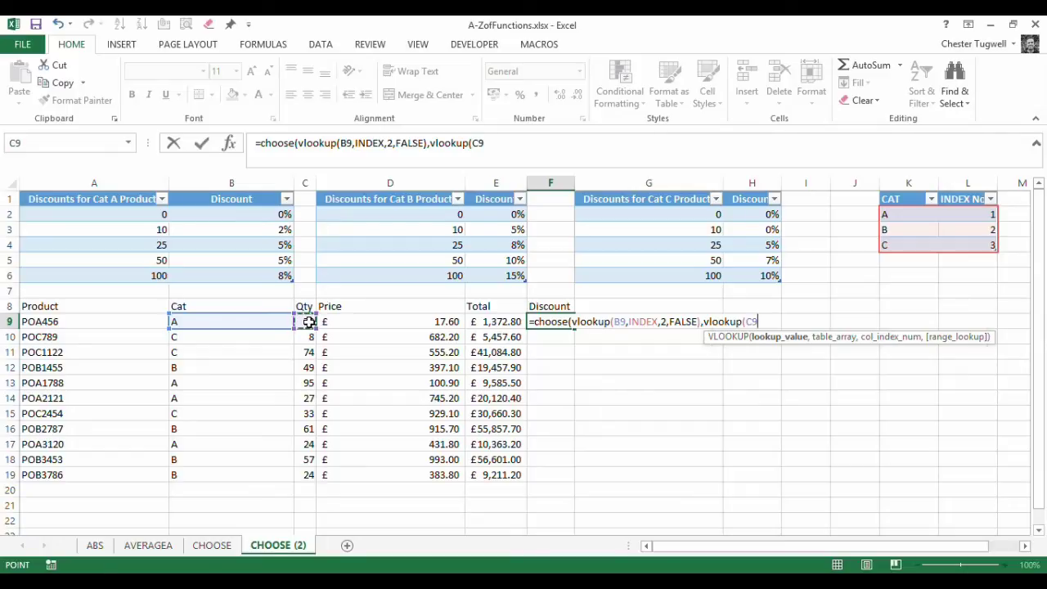
type(",")
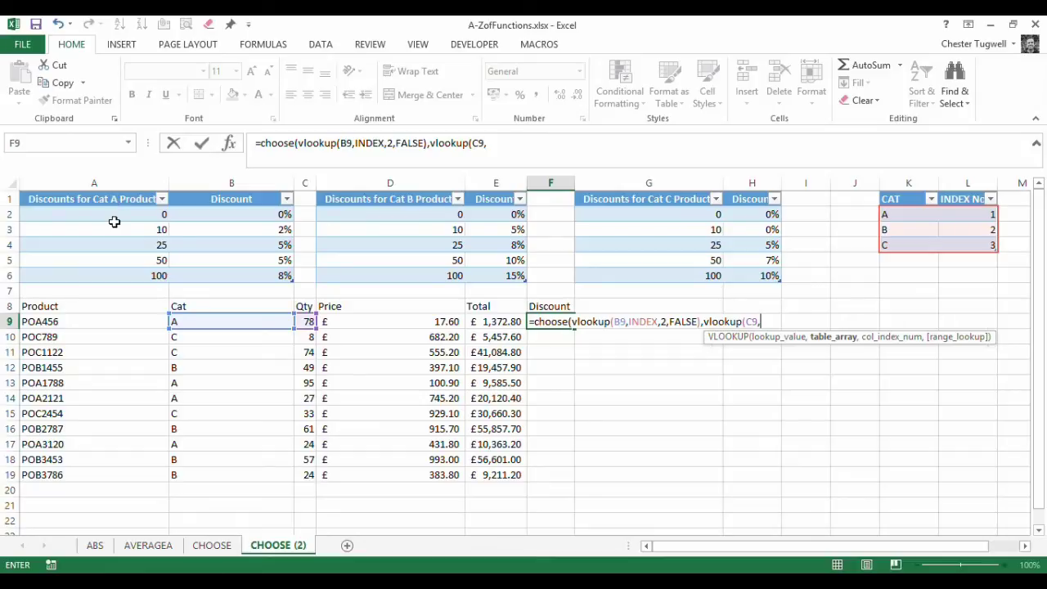
type("c")
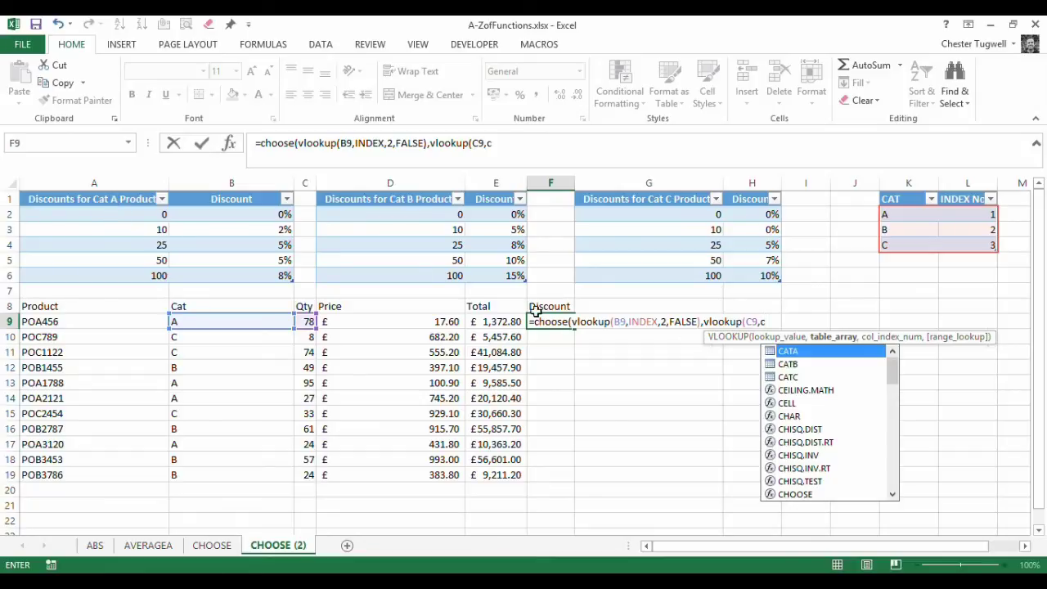
double_click(800, 350)
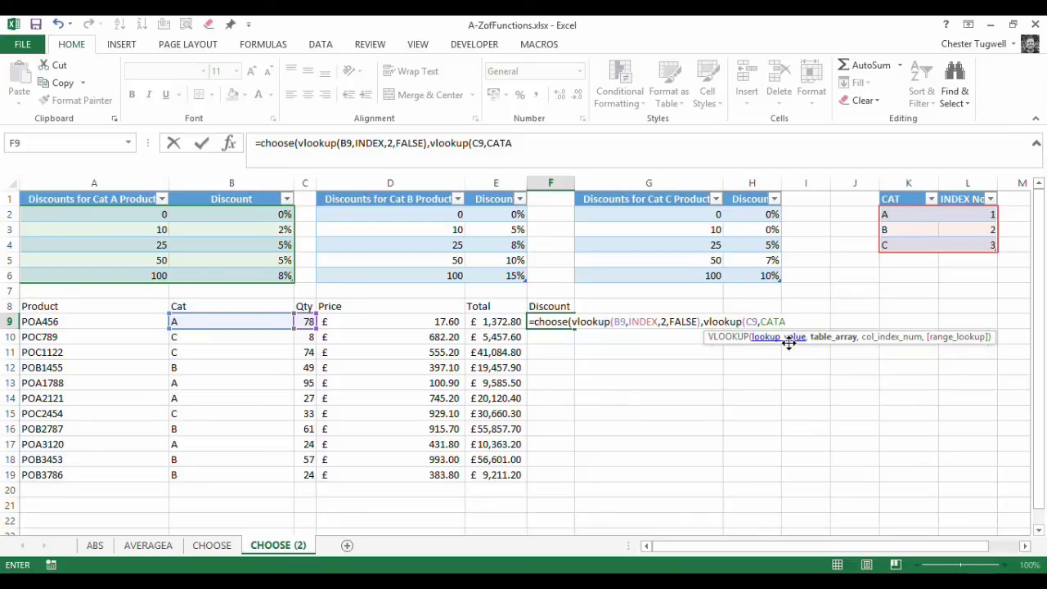
key("BackSpace")
key("BackSpace")
key("BackSpace")
key("BackSpace")
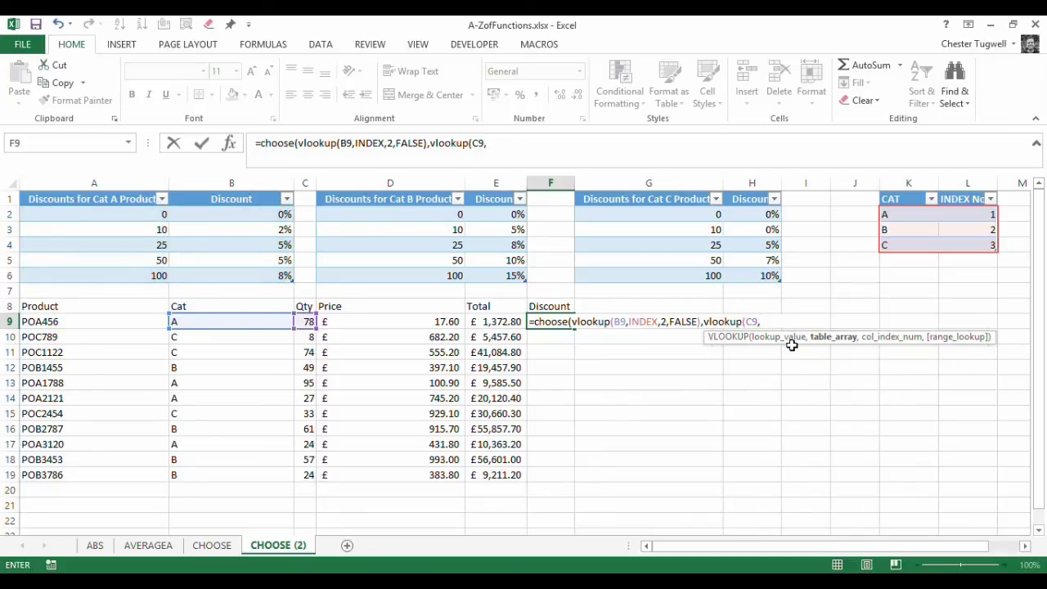
Complete the first CHOOSE value's VLOOKUP with table CATA and column 2, ready for the second value
type("cat")
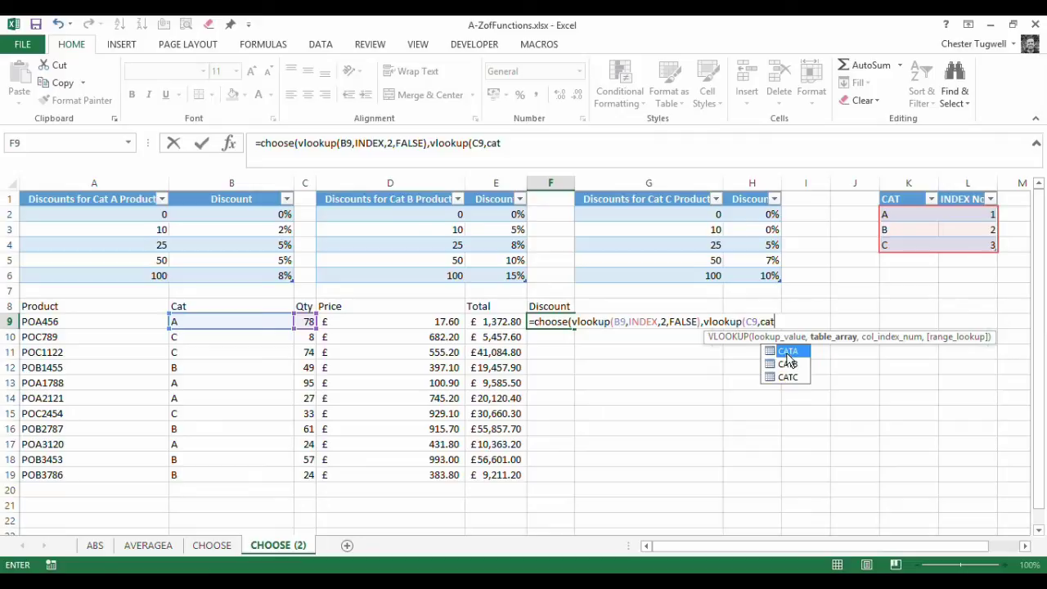
double_click(787, 352)
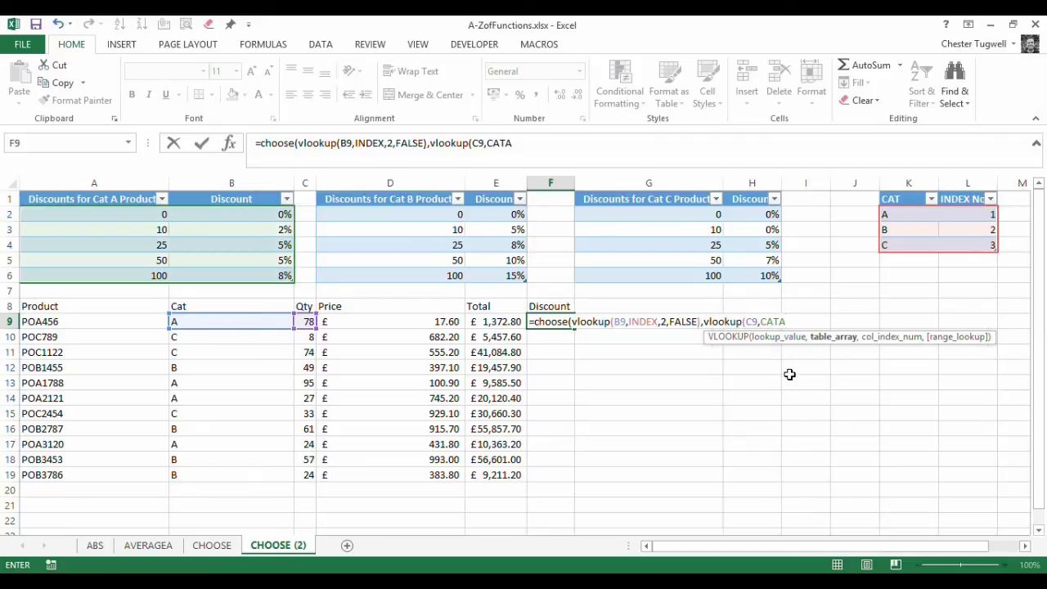
type(",")
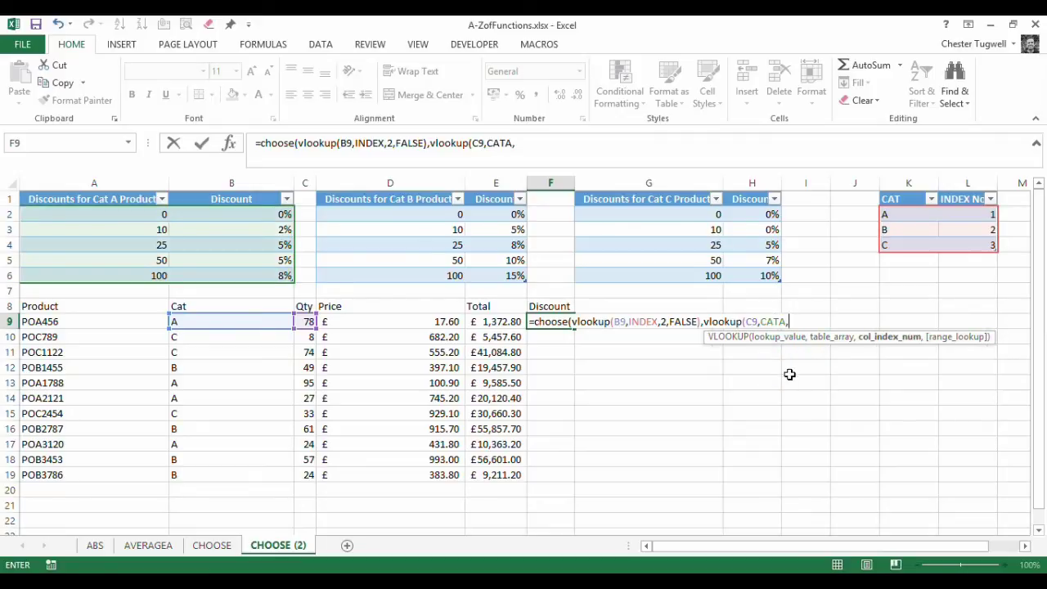
type("2")
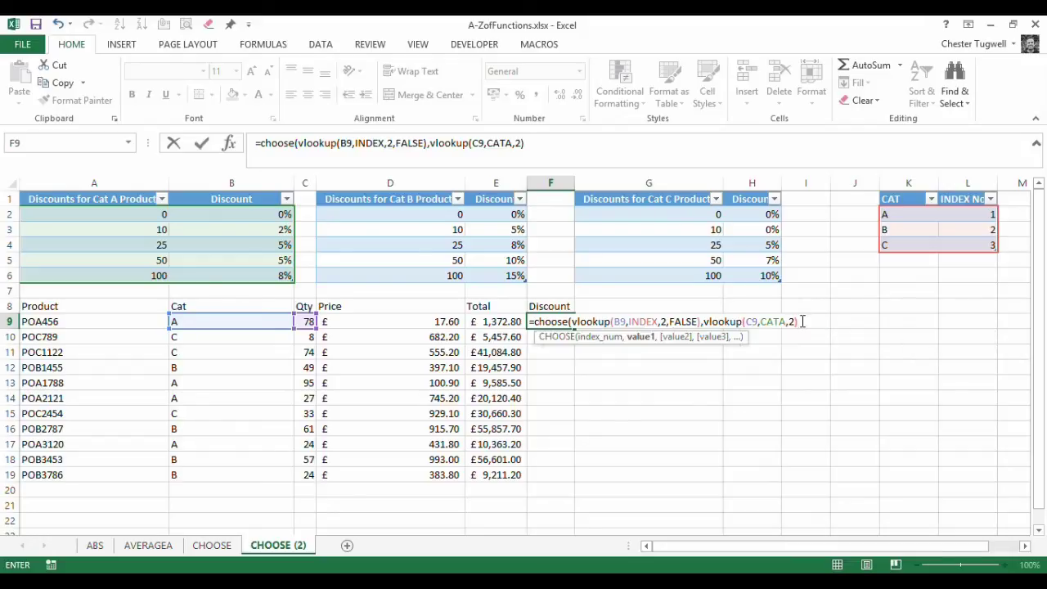
type(",")
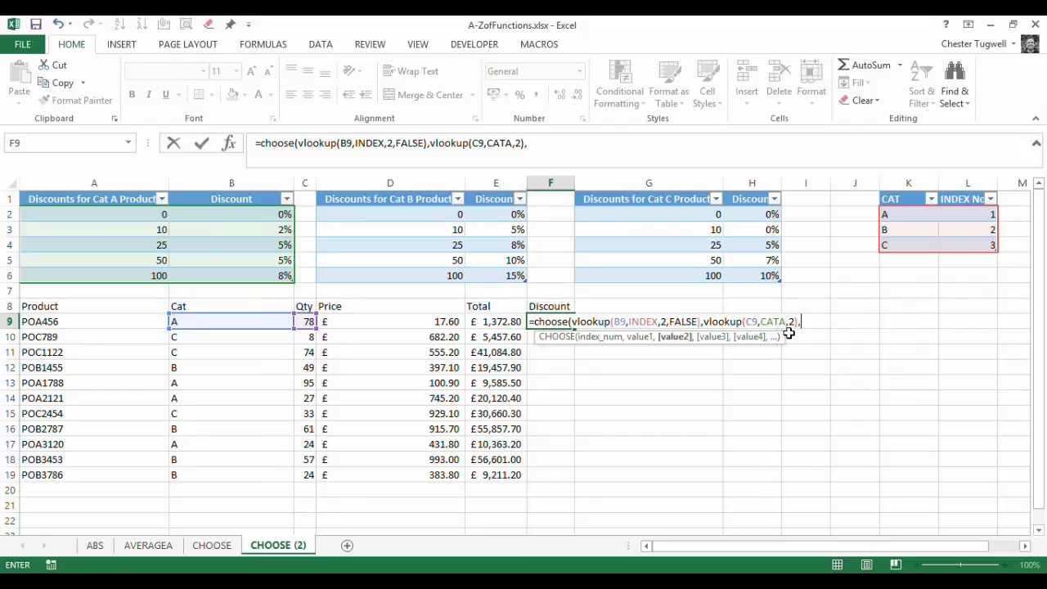
Duplicate the CATA VLOOKUP as the second CHOOSE value in F9 and change its table to CATB
left_click_drag(801, 321, 708, 319)
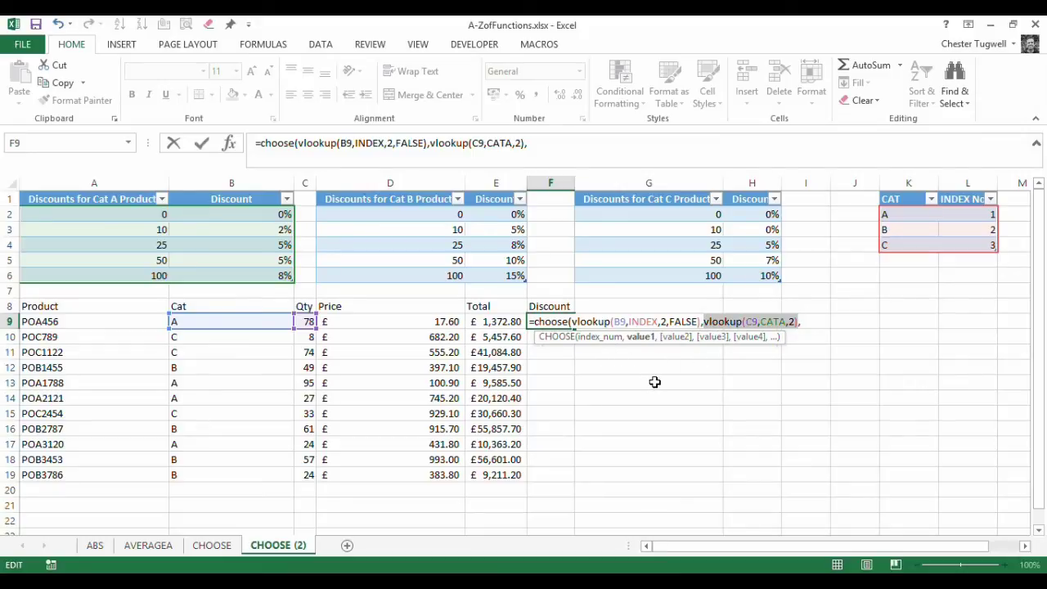
key("ctrl+c")
left_click(818, 322)
key("ctrl+v")
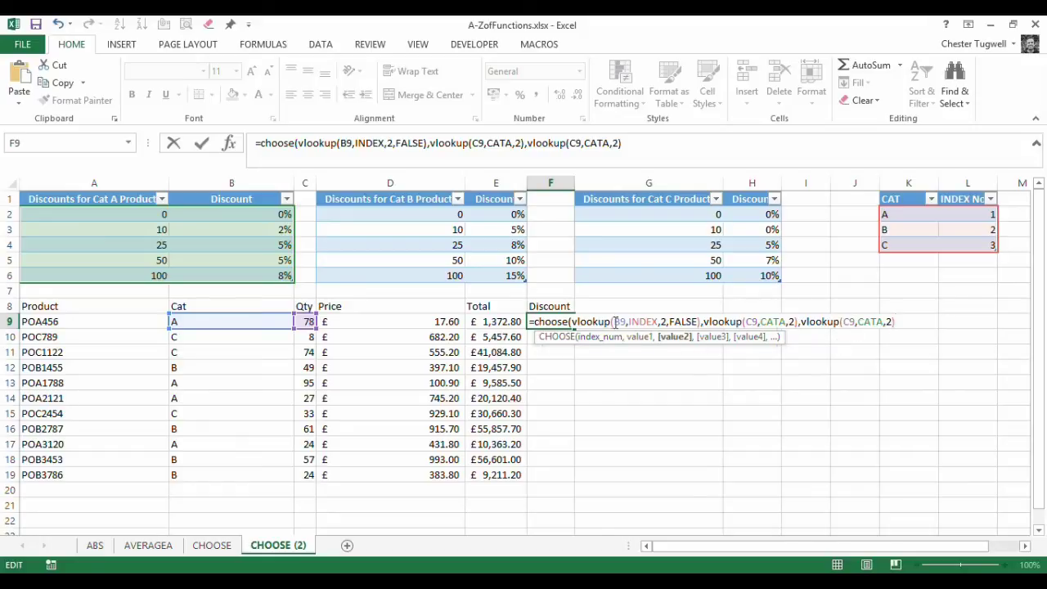
left_click(883, 321)
key("BackSpace")
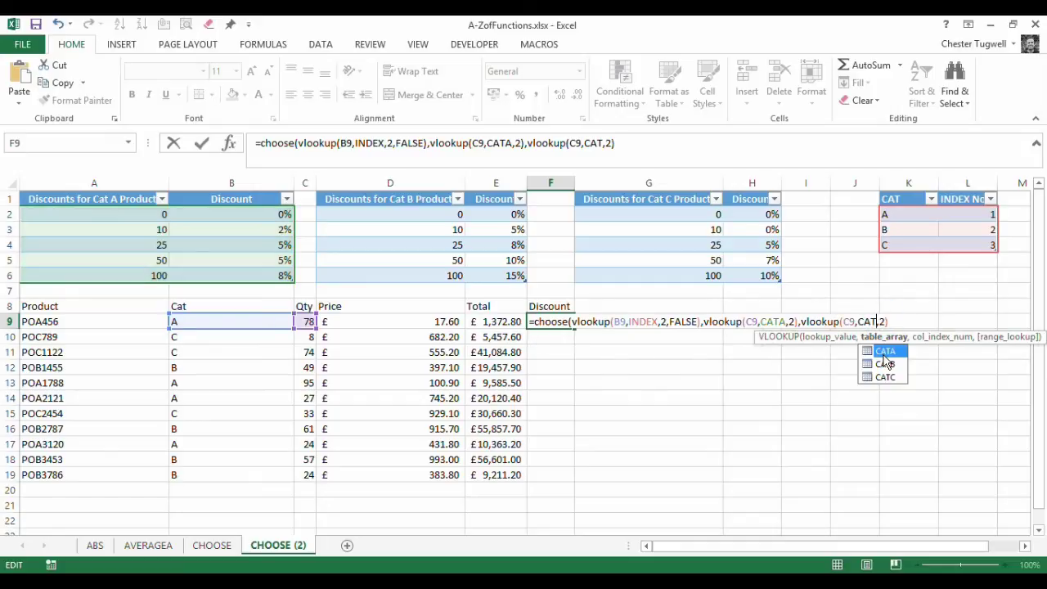
type("B")
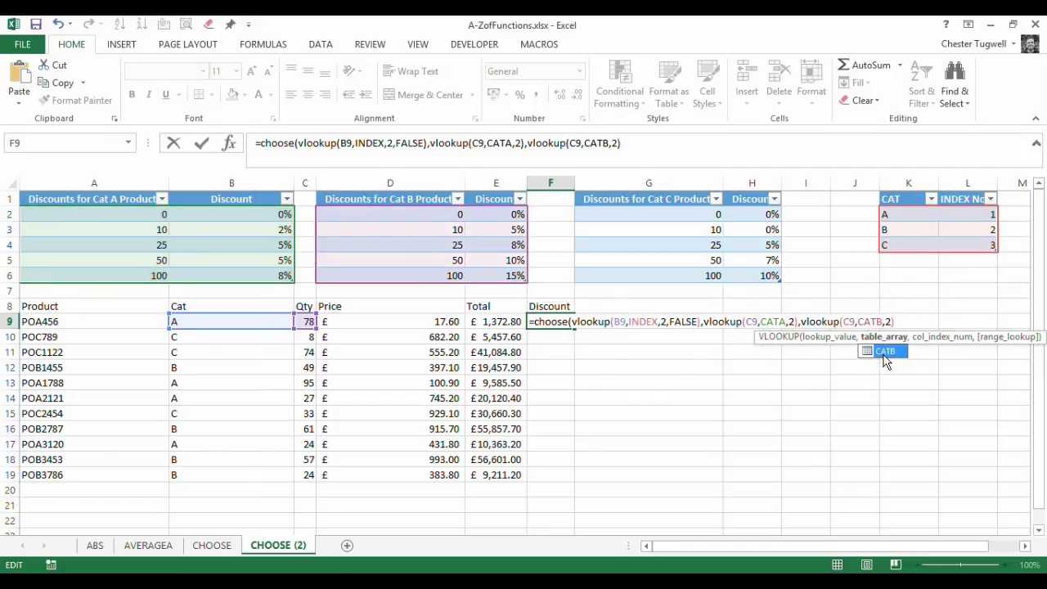
Add a third CHOOSE value in F9 by duplicating the VLOOKUP on C9 and changing its table to CATC
left_click(904, 322)
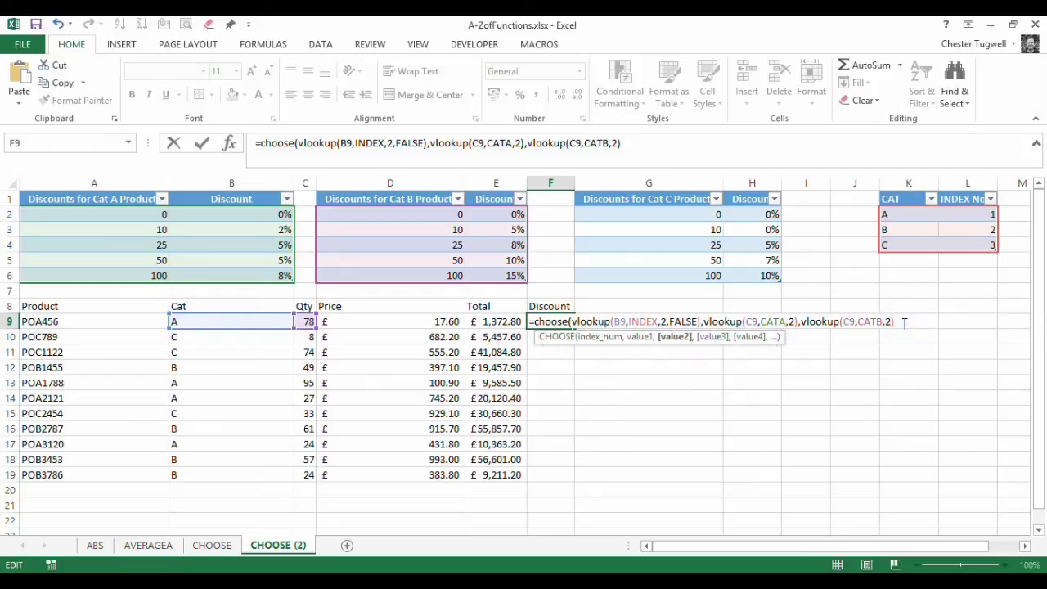
type(",")
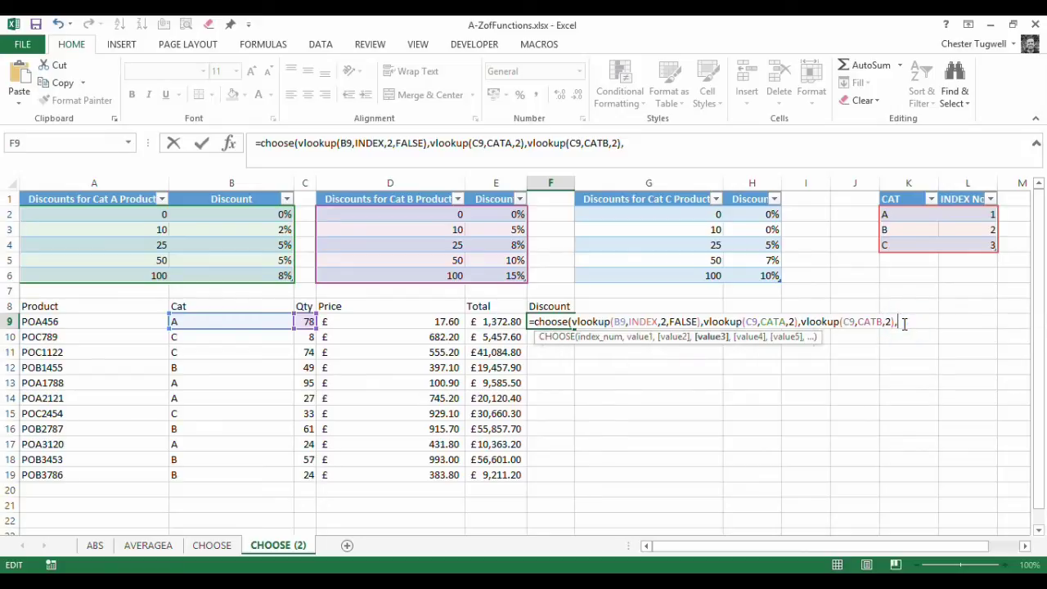
key("ctrl+v")
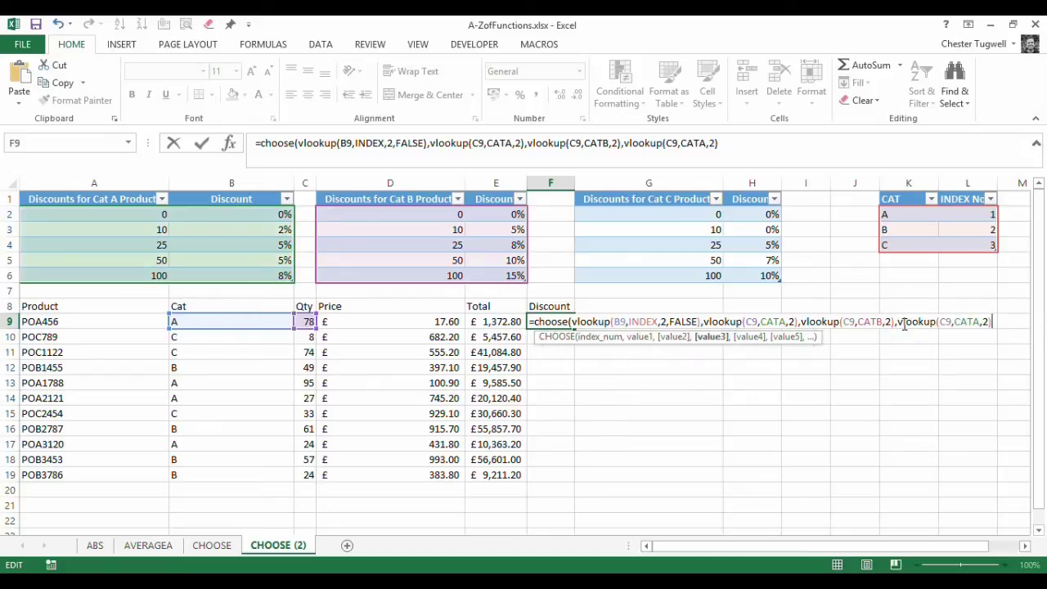
left_click(978, 323)
key("BackSpace")
type("3")
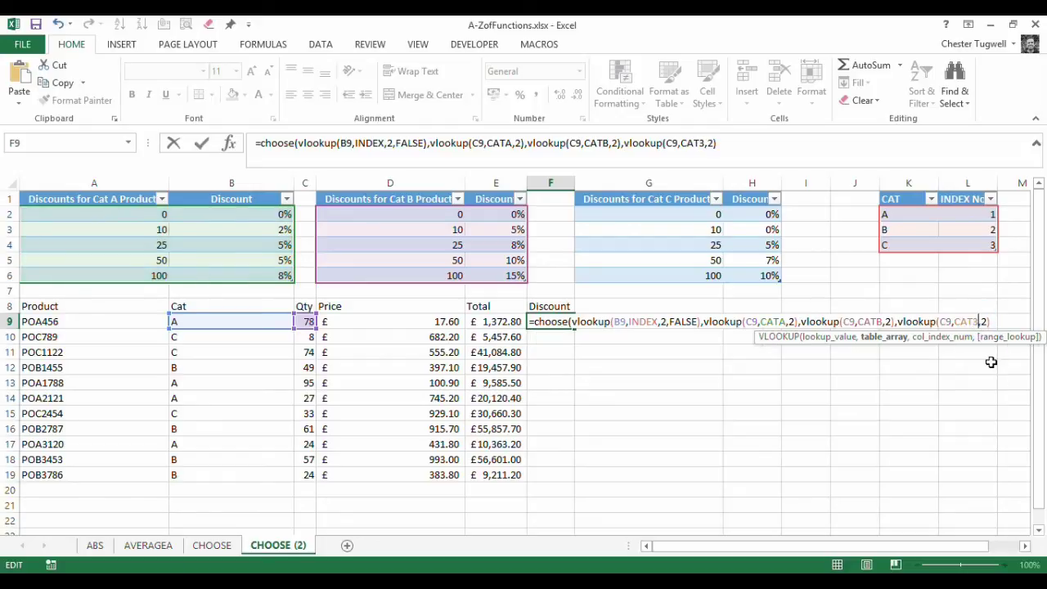
key("BackSpace")
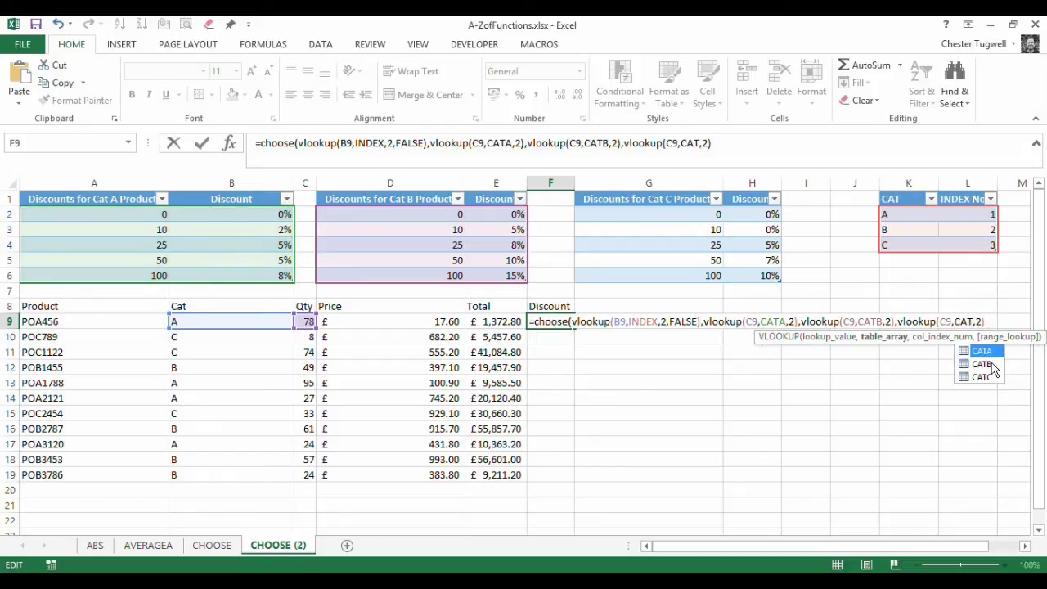
type("C")
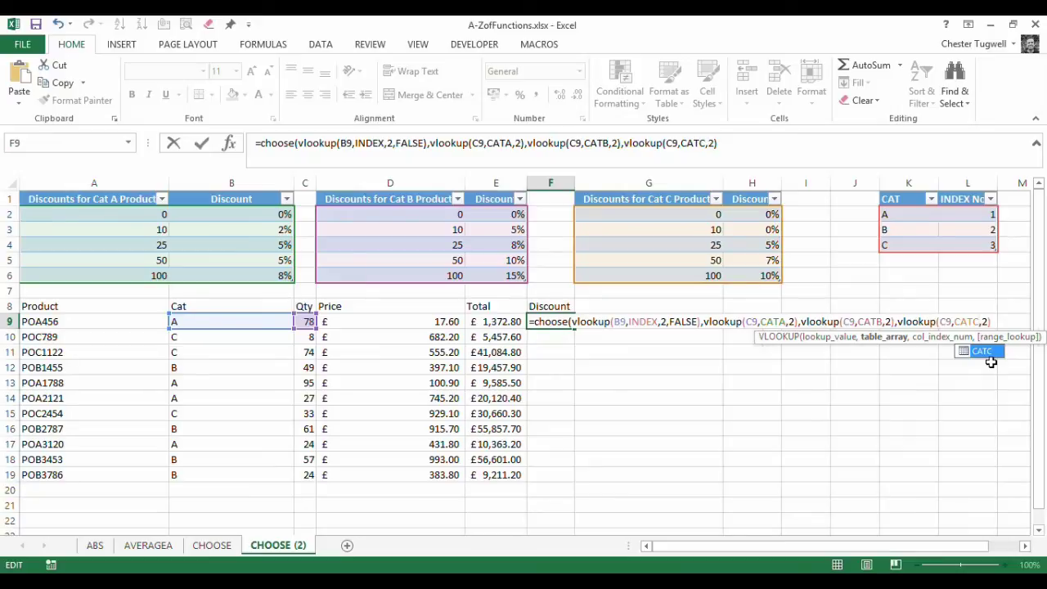
Close the CHOOSE formula in F9, multiply it by the total in E9, and fill it down to F19
left_click(1008, 321)
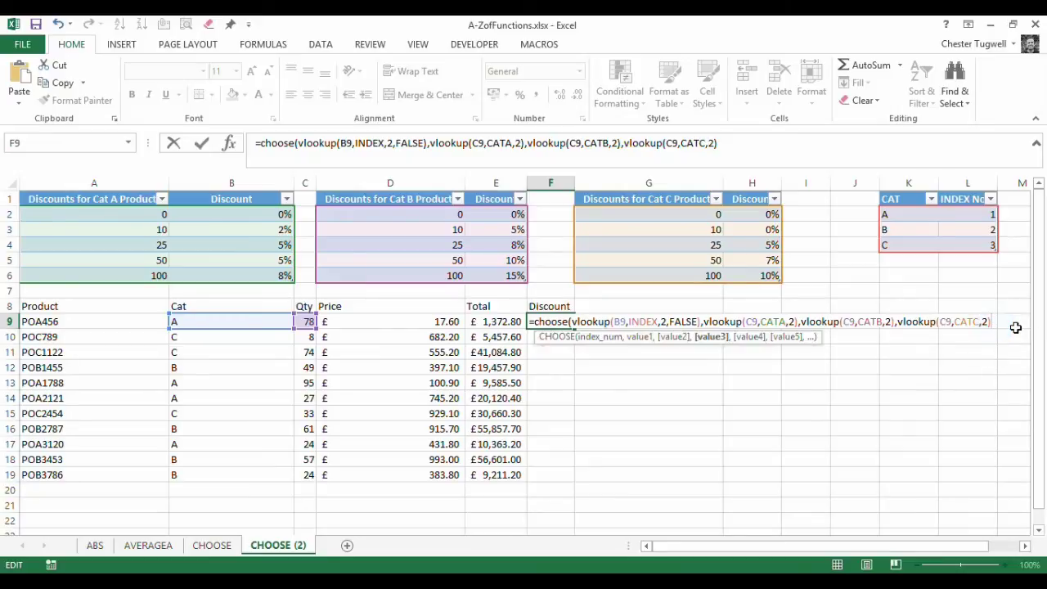
type(")*")
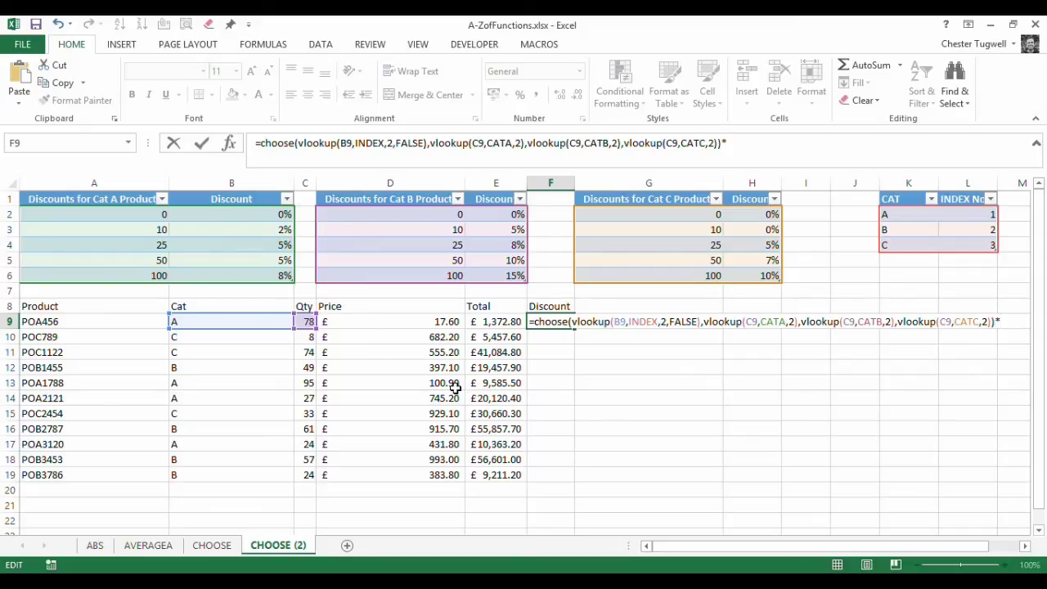
left_click(493, 322)
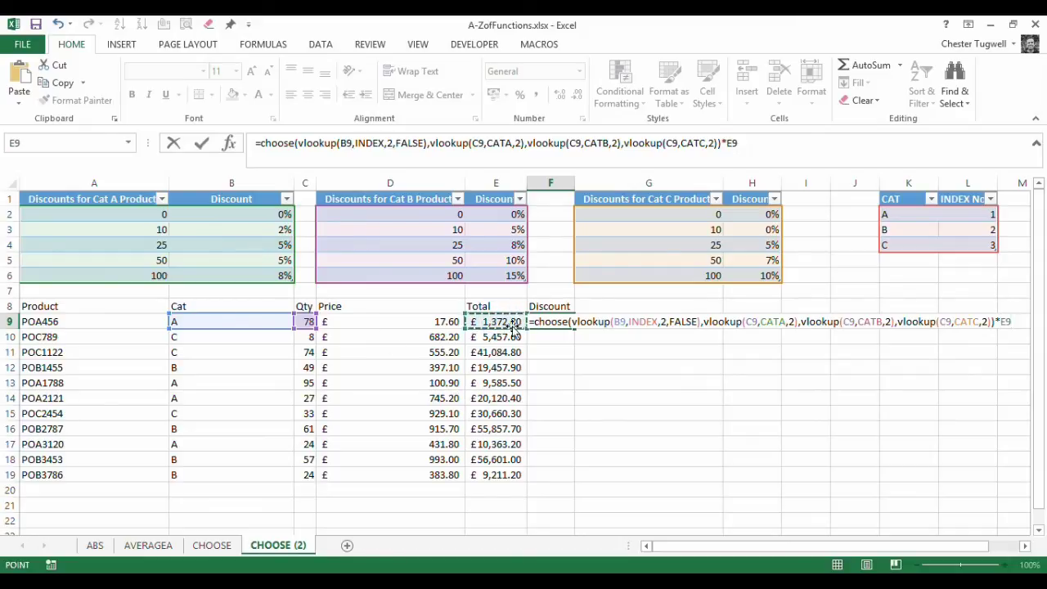
key("Return")
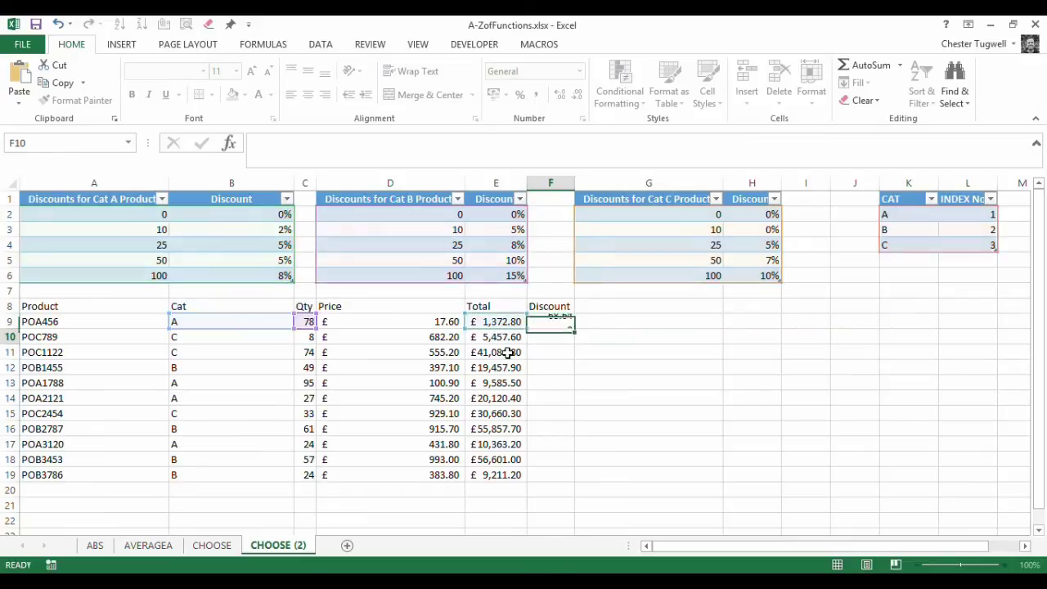
left_click(565, 324)
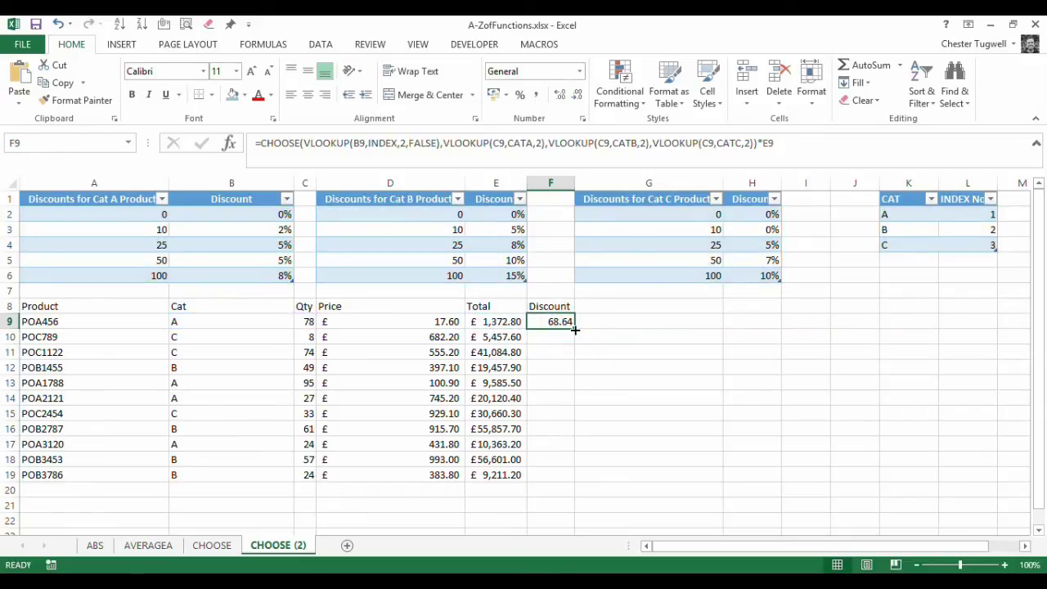
double_click(574, 329)
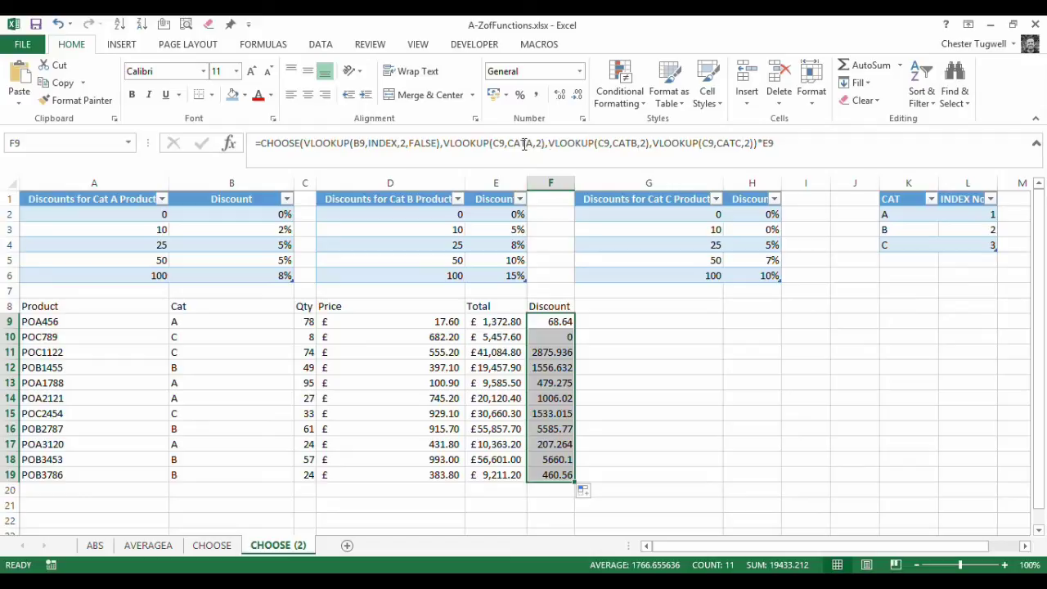
Format the discounts in F9:F19 as Accounting in pounds and widen column F to fit them
left_click(495, 94)
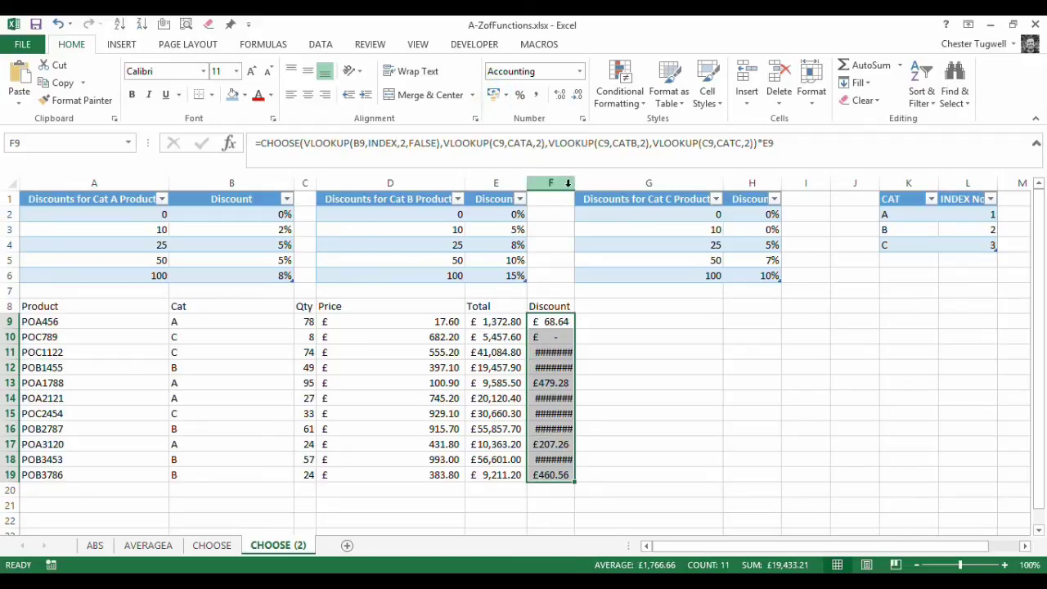
left_click_drag(576, 183, 582, 219)
left_click(651, 388)
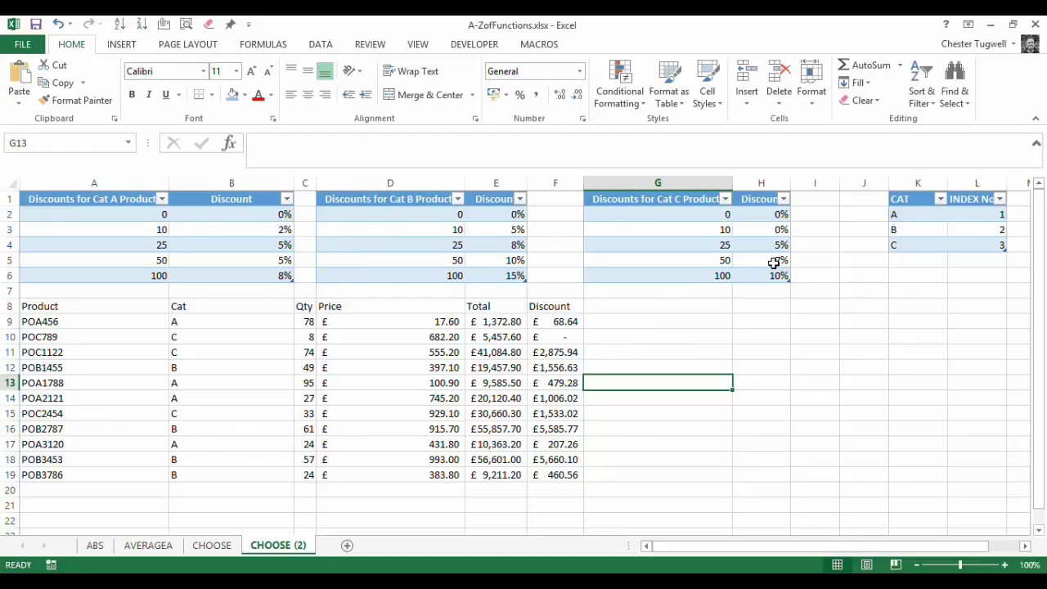
Enter the check formula =E11*7% in G11 to verify the discount for product POC1122
left_click(652, 353)
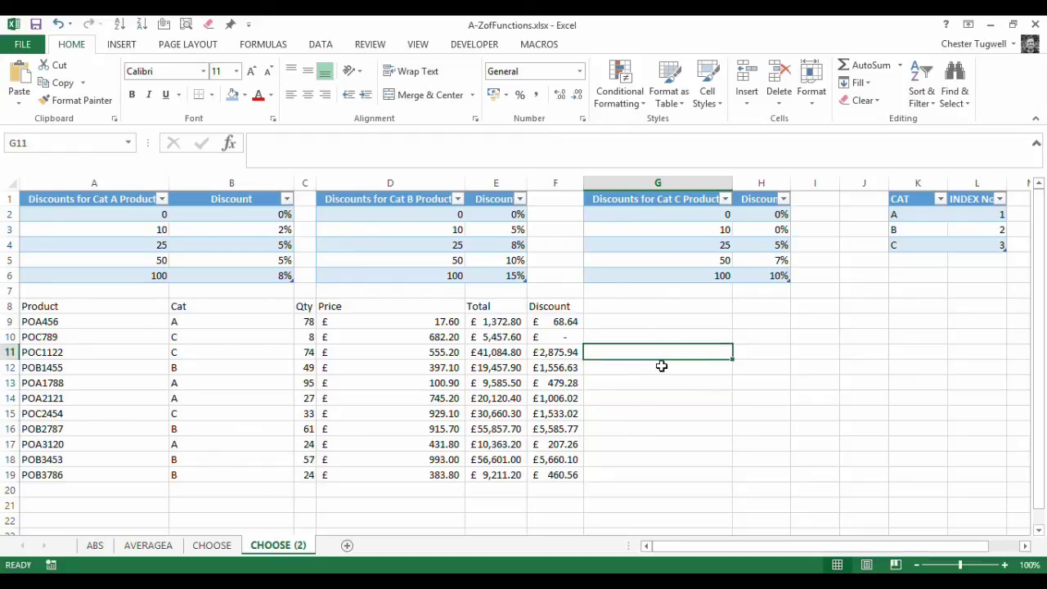
type("=")
left_click(517, 352)
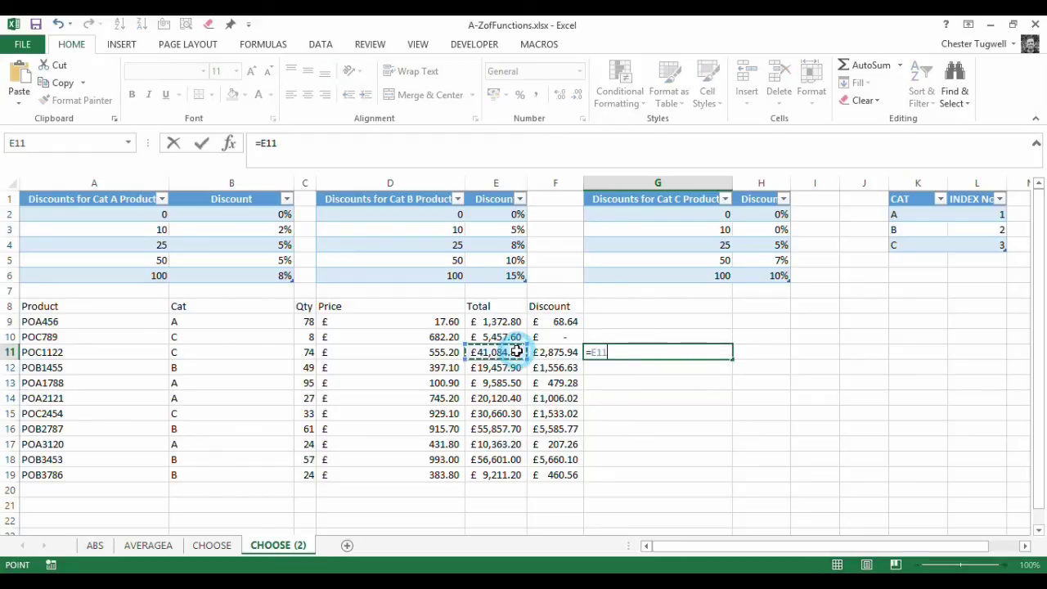
type("*7")
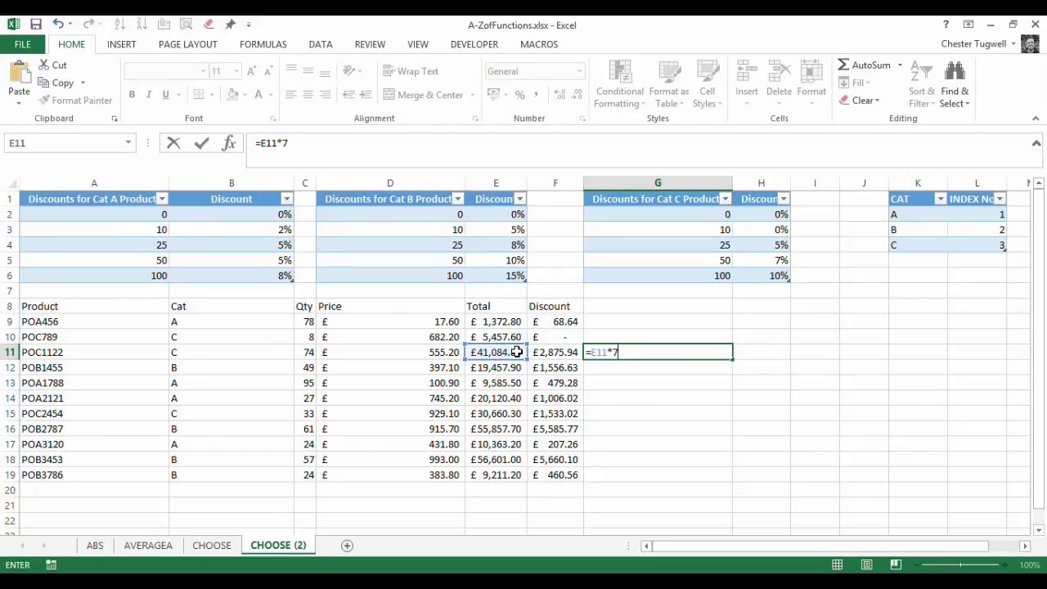
type("%")
key("Return")
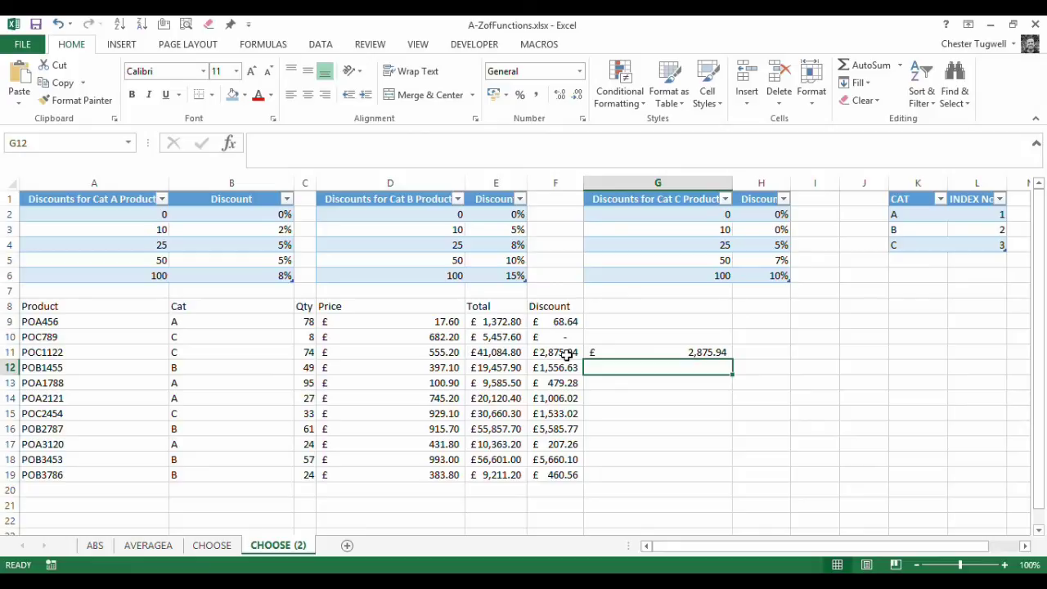
Enter the check formula =E14*5% in G14 to verify the discount for product POA2121
left_click(206, 398)
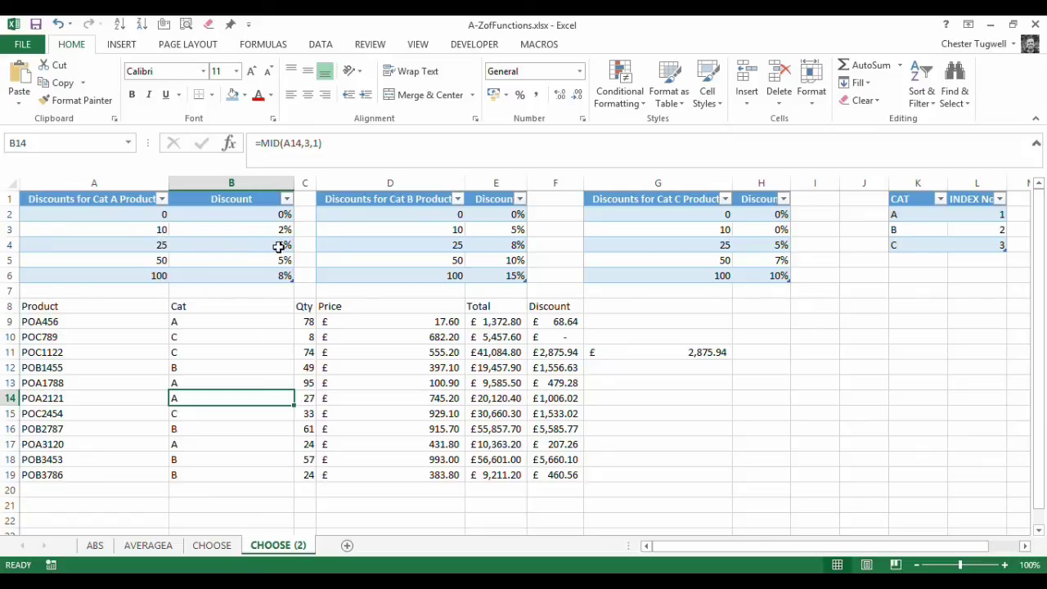
left_click(665, 405)
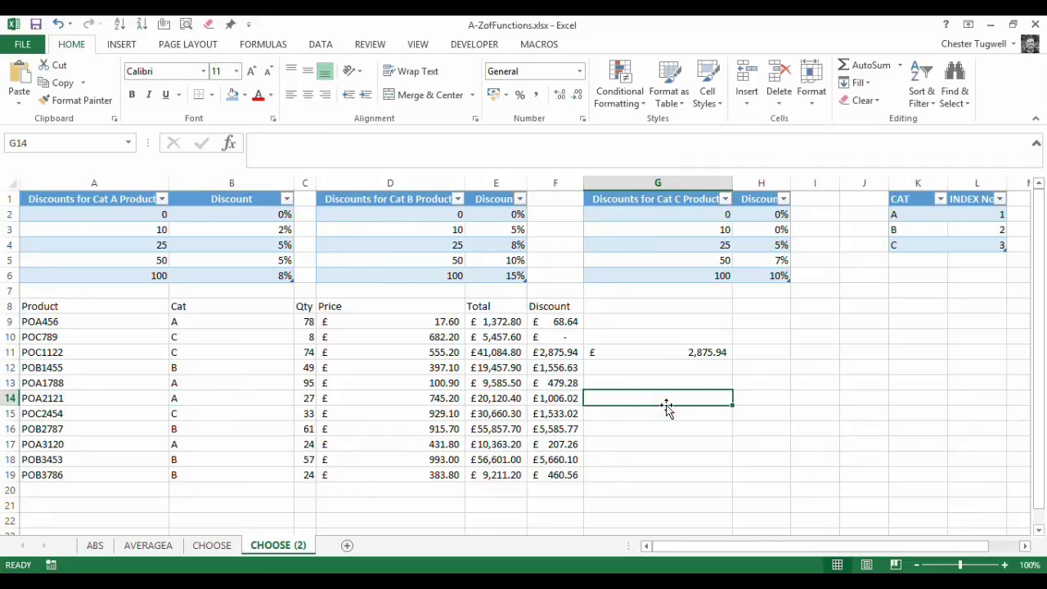
type("=")
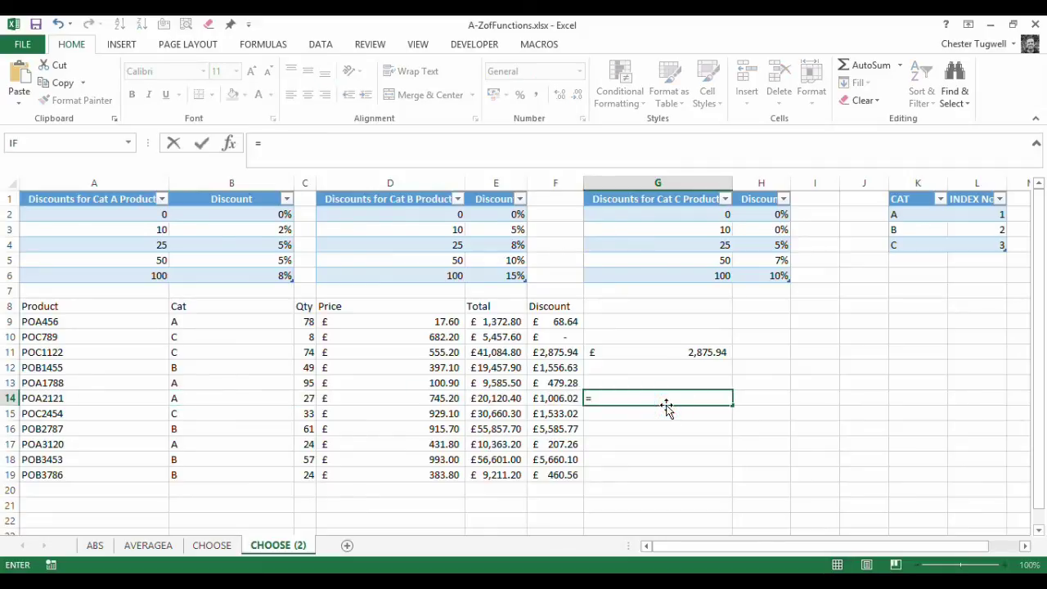
left_click(514, 397)
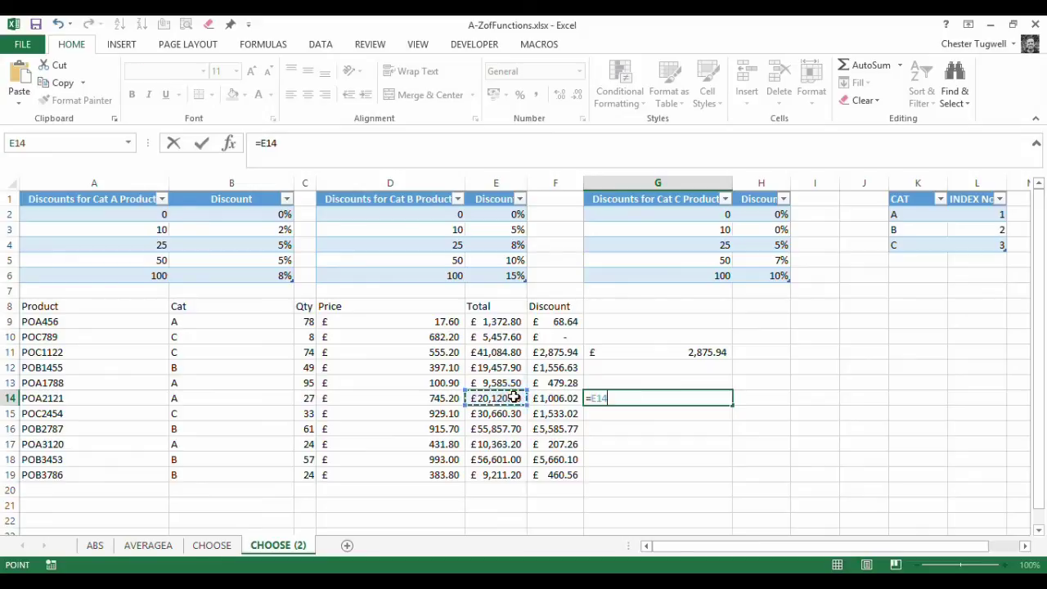
type("*5%")
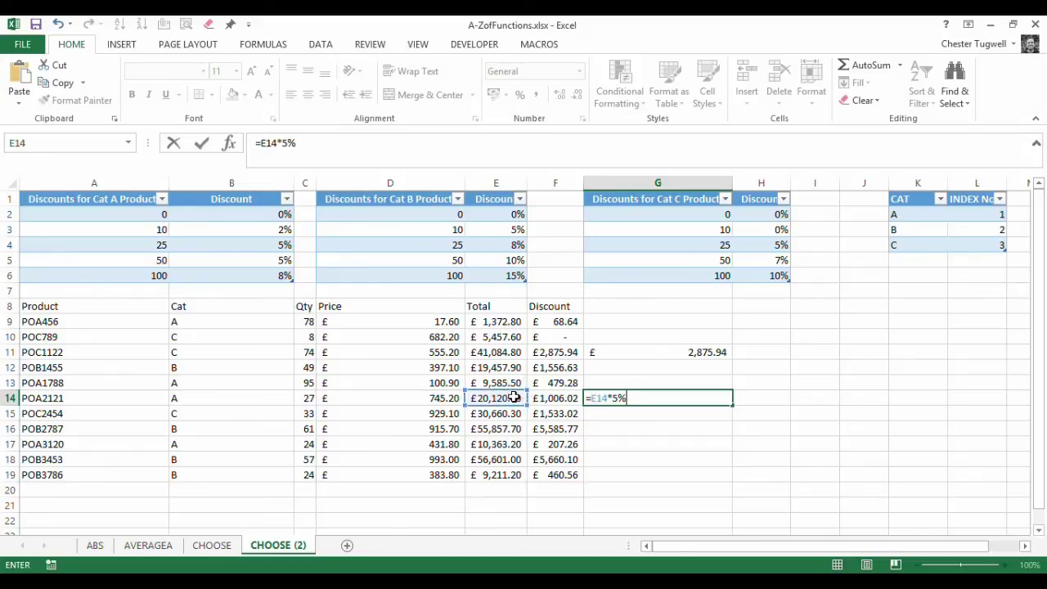
key("Return")
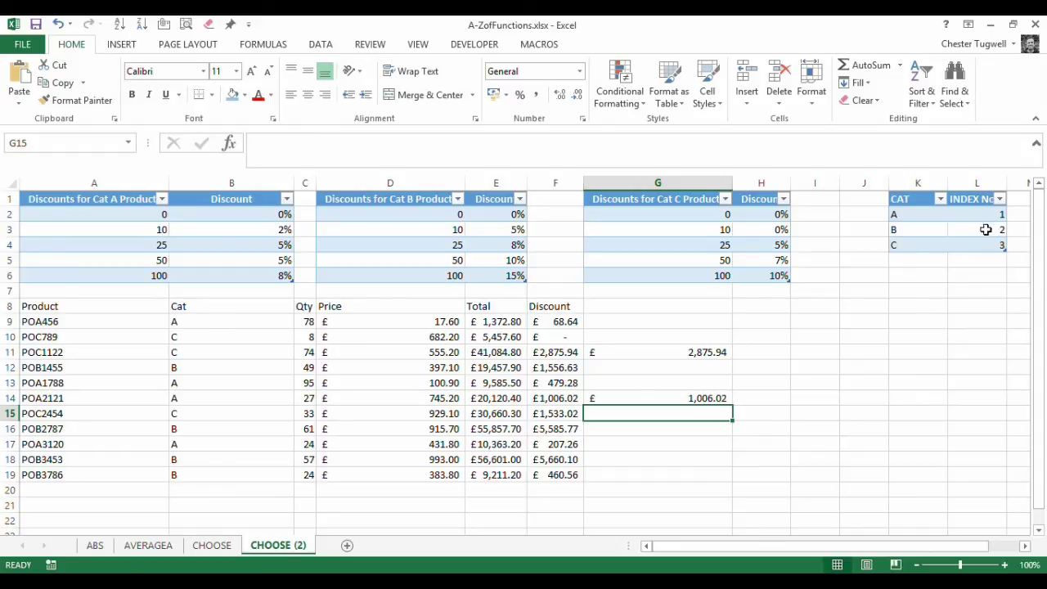
Review the CHOOSE formula in F9 and the ranges it references, leaving it unedited
left_click(565, 323)
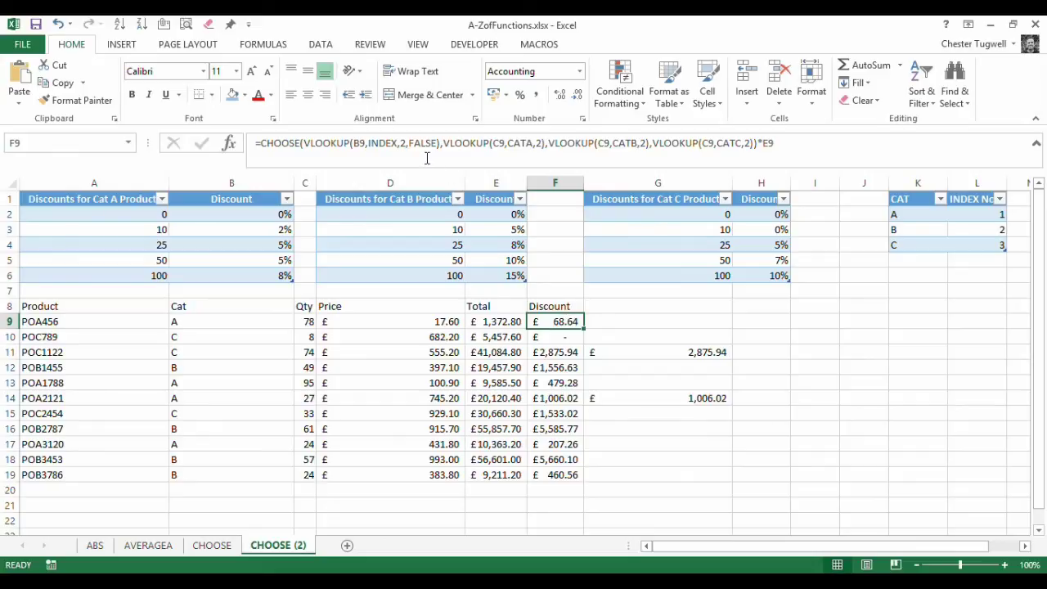
double_click(564, 322)
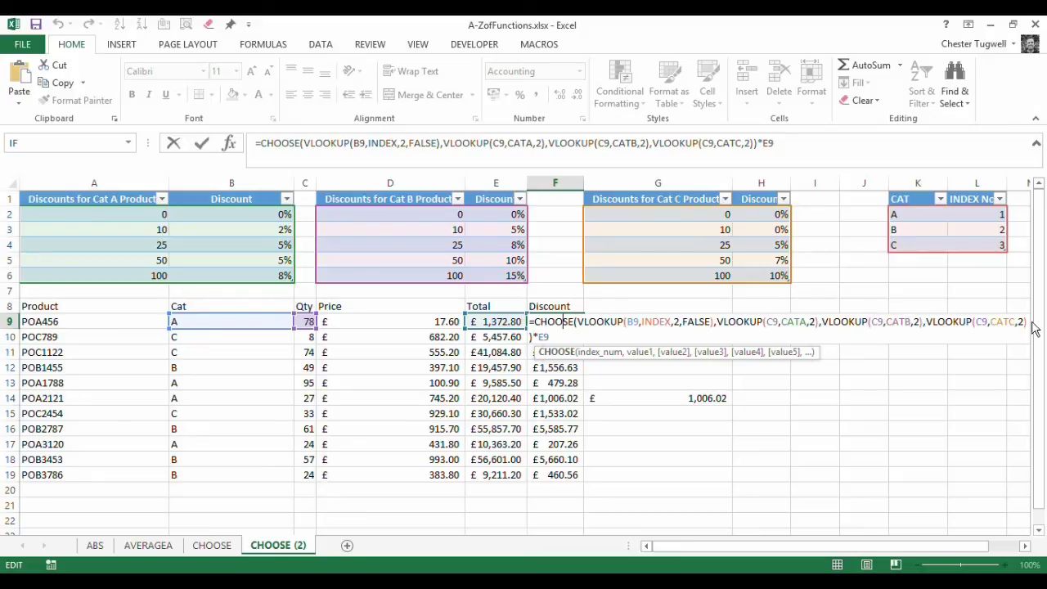
key("Return")
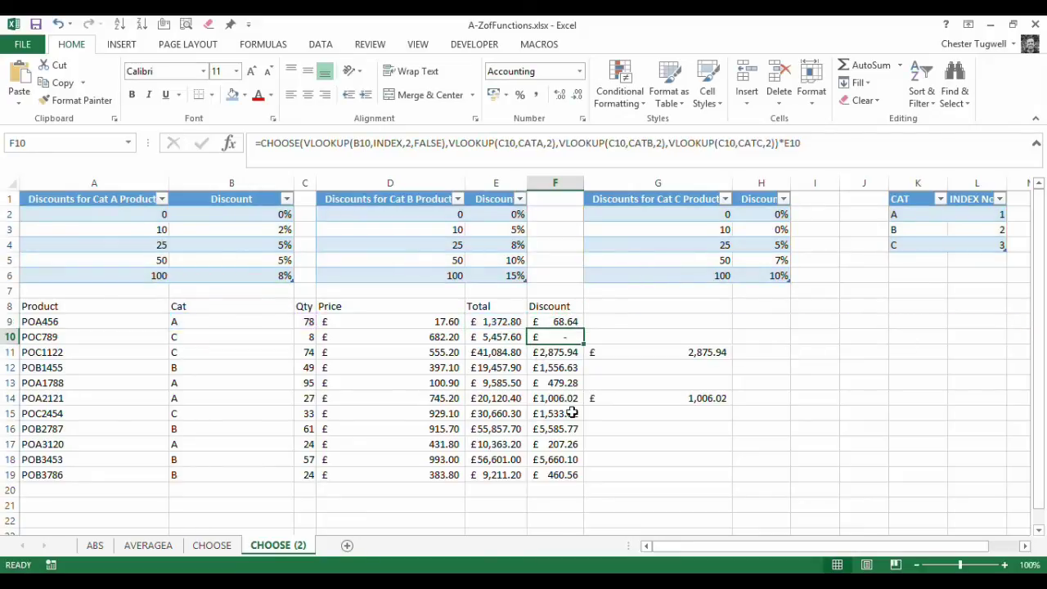